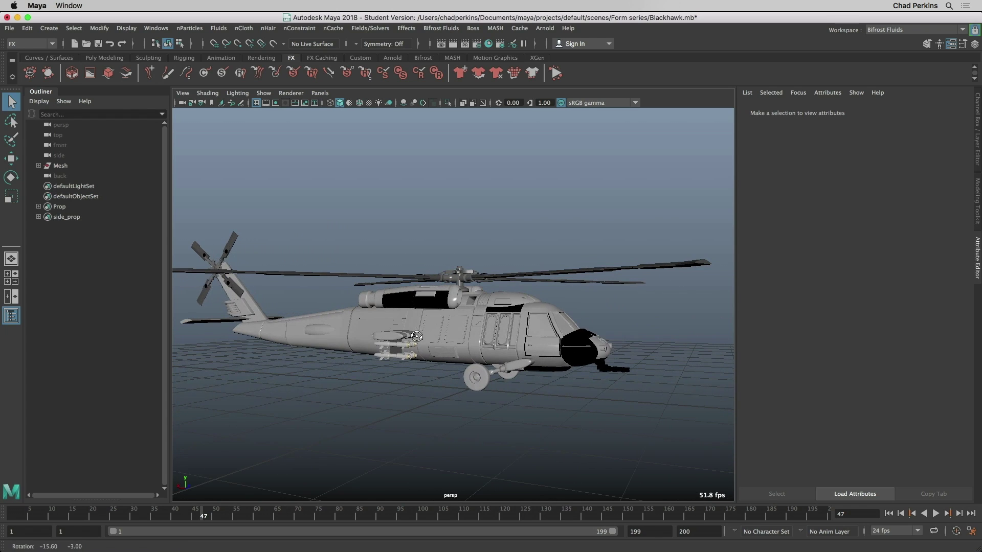
- Play the helicopter animation, import the Copter OBJ sequence, and open it in a viewer
{"action": "left_click", "coordinate": [935, 514]}
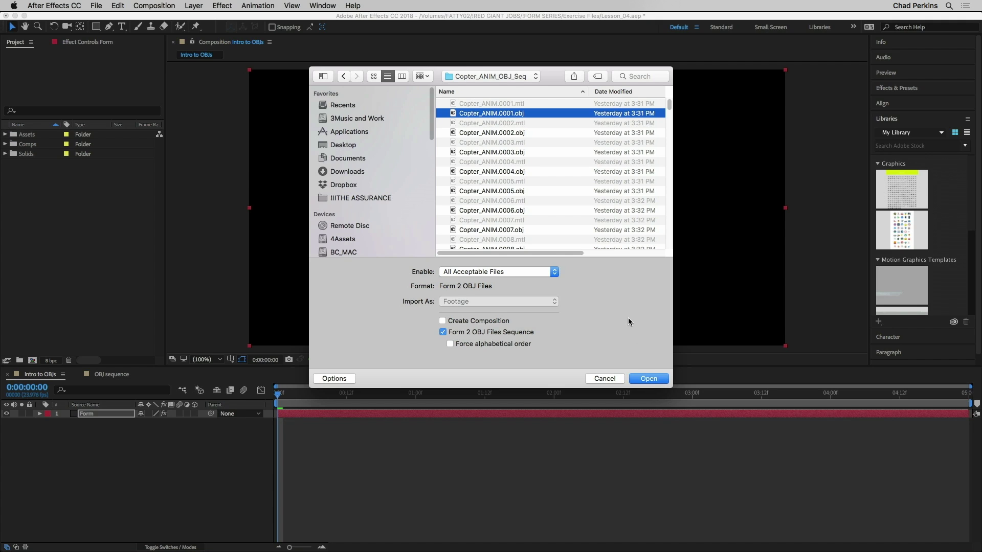
{"action": "left_click", "coordinate": [648, 378]}
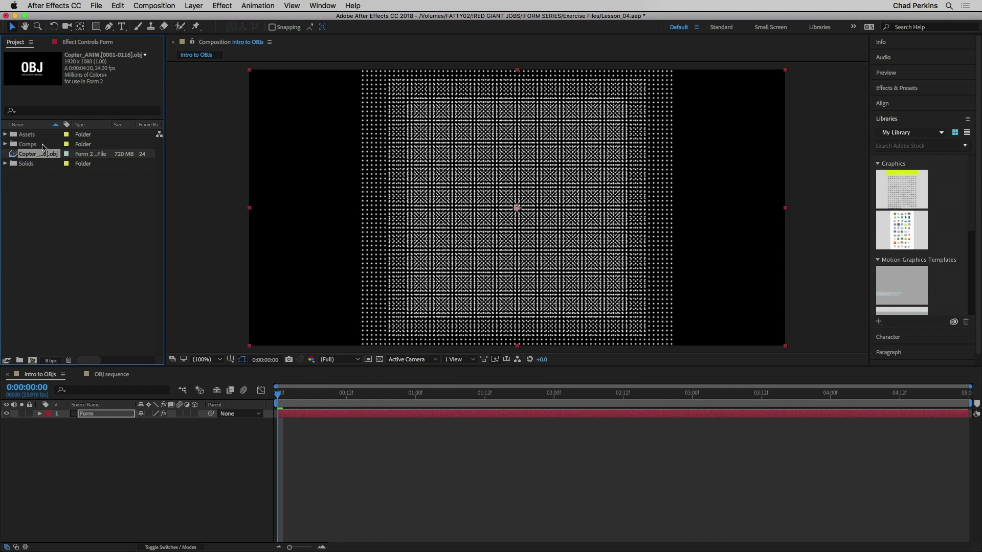
{"action": "double_click", "coordinate": [16, 154]}
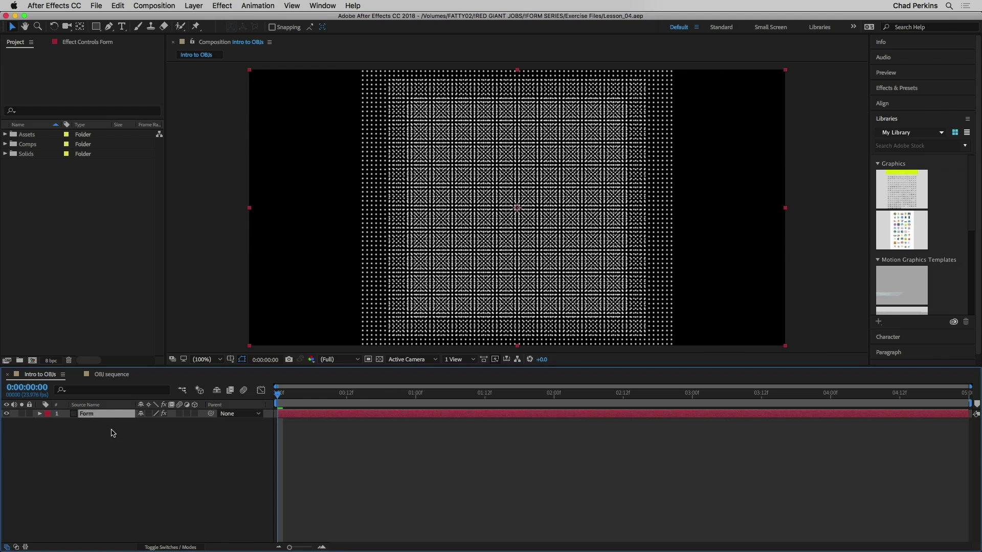
- Select the Form effect in Effect Controls, launch its Designer, and expand the Geometry presets
{"action": "left_click", "coordinate": [80, 41]}
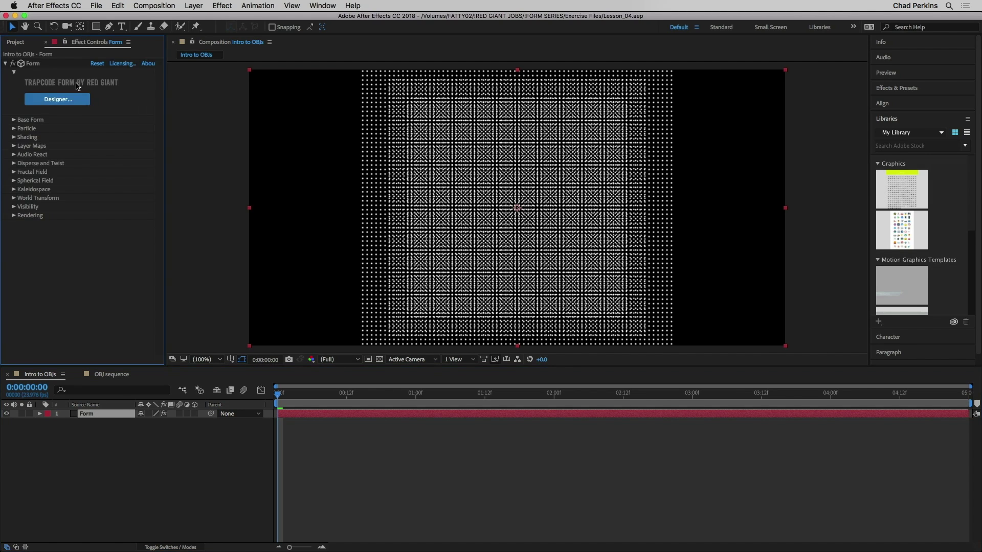
{"action": "left_click", "coordinate": [113, 141]}
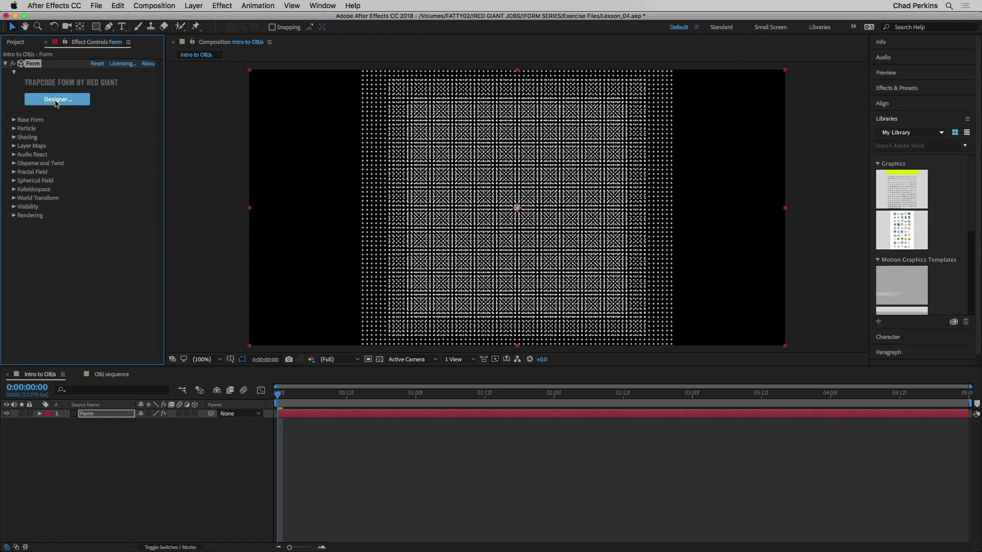
{"action": "left_click", "coordinate": [56, 100]}
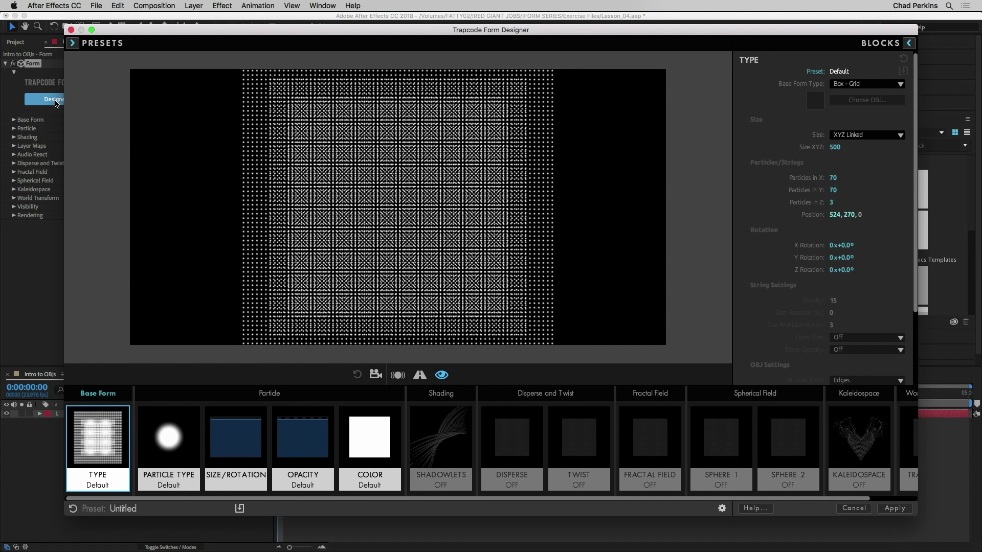
{"action": "left_click", "coordinate": [75, 43]}
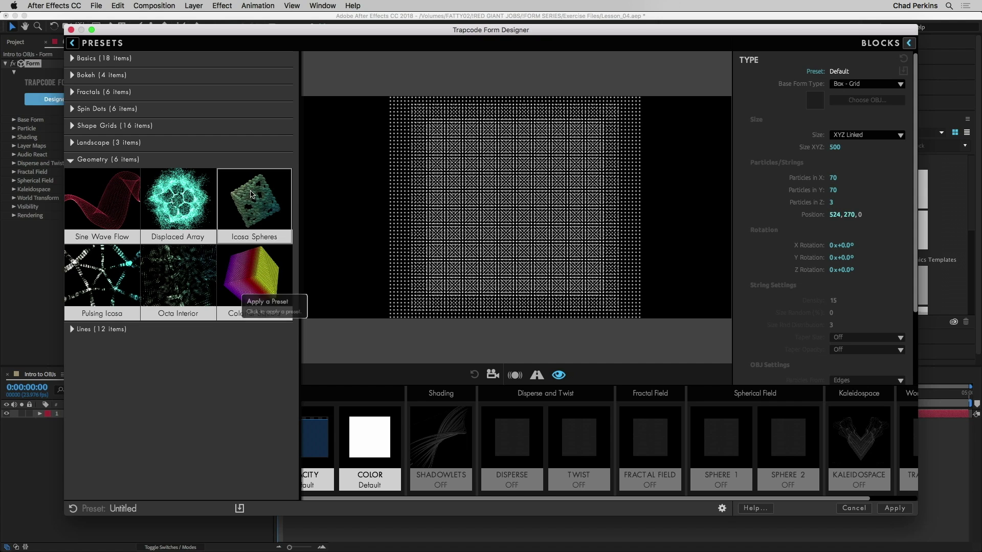
- Apply the Icosa Spheres preset and orbit the preview camera around the glassy sphere model
{"action": "left_click", "coordinate": [253, 200]}
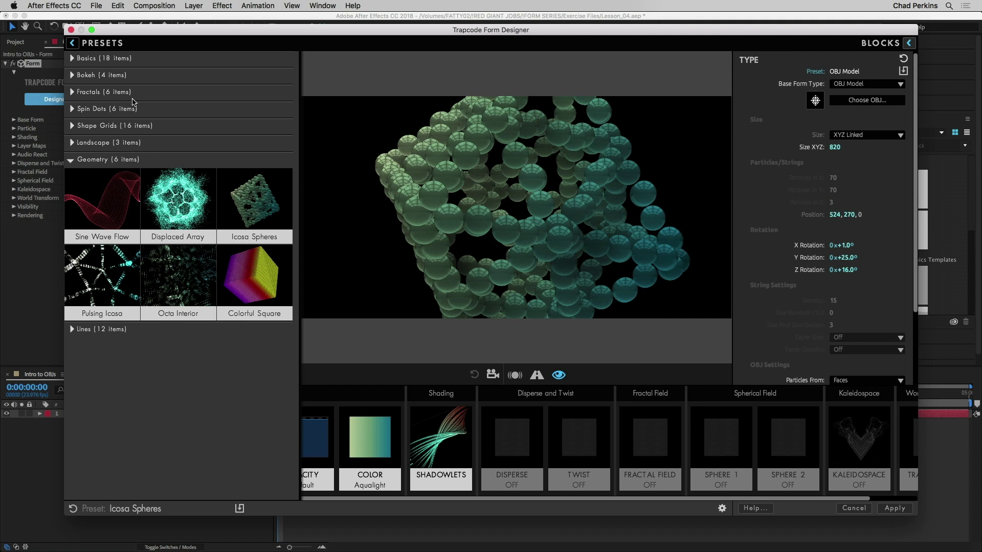
{"action": "left_click", "coordinate": [73, 43]}
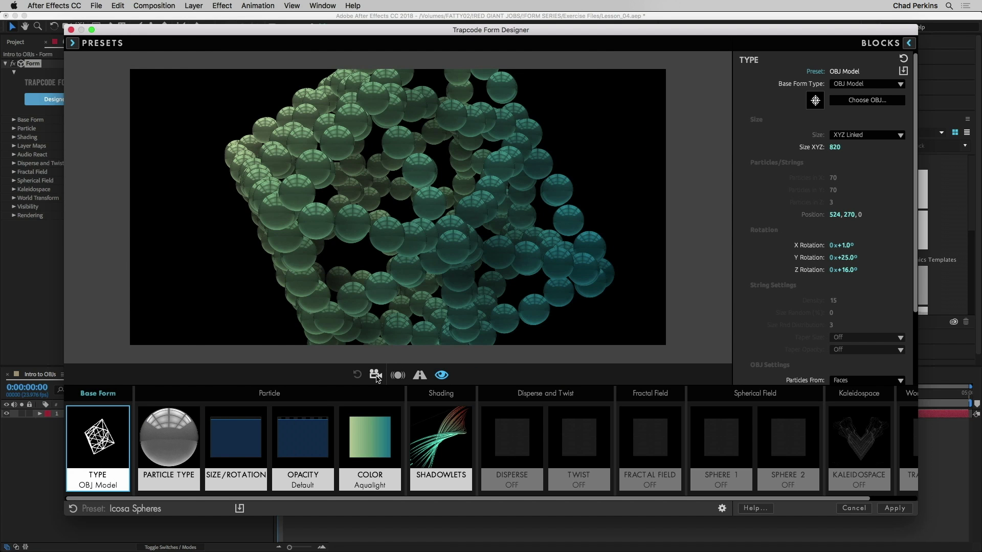
{"action": "left_click", "coordinate": [377, 374]}
{"action": "left_click_drag", "start_coordinate": [411, 249], "coordinate": [348, 139]}
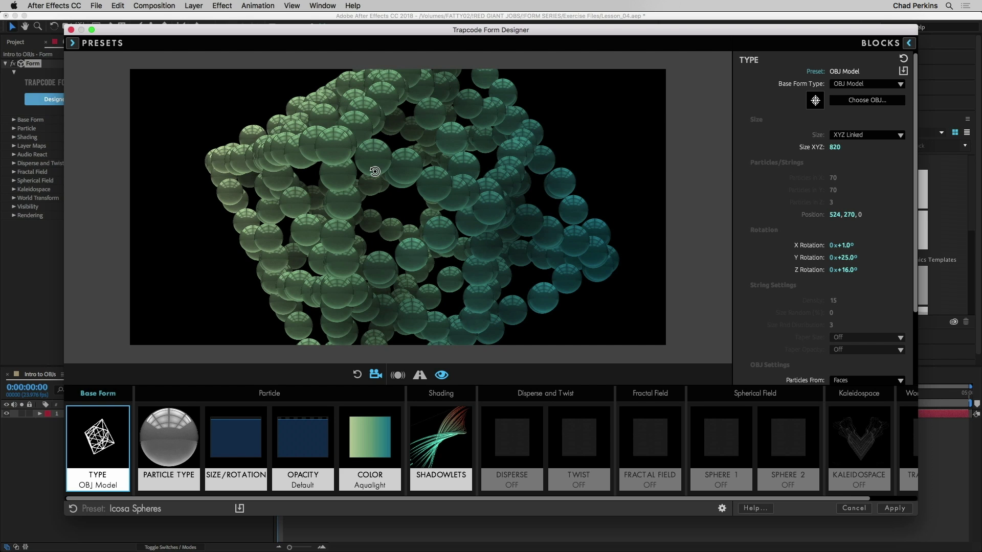
{"action": "left_click_drag", "start_coordinate": [373, 173], "coordinate": [356, 181]}
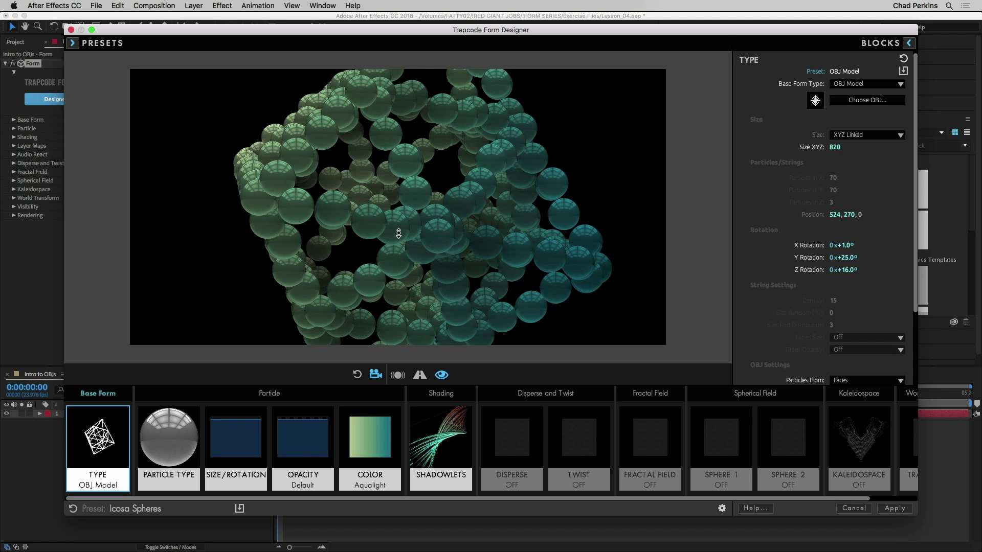
- Orbit the Icosa Spheres preview to new angles, ending at size 820, 25° Y, 16° Z
{"action": "left_click_drag", "start_coordinate": [398, 233], "coordinate": [480, 216]}
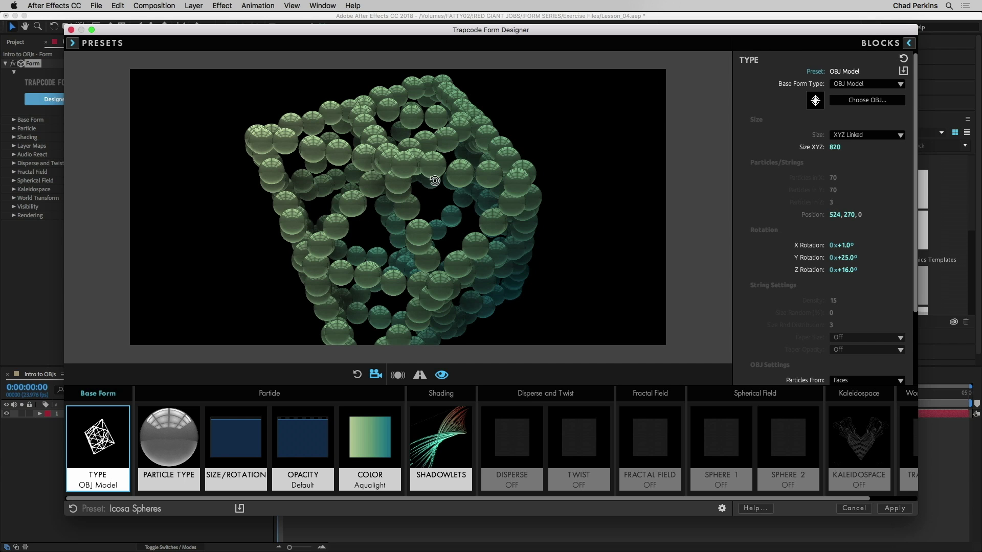
{"action": "left_click_drag", "start_coordinate": [433, 182], "coordinate": [393, 194]}
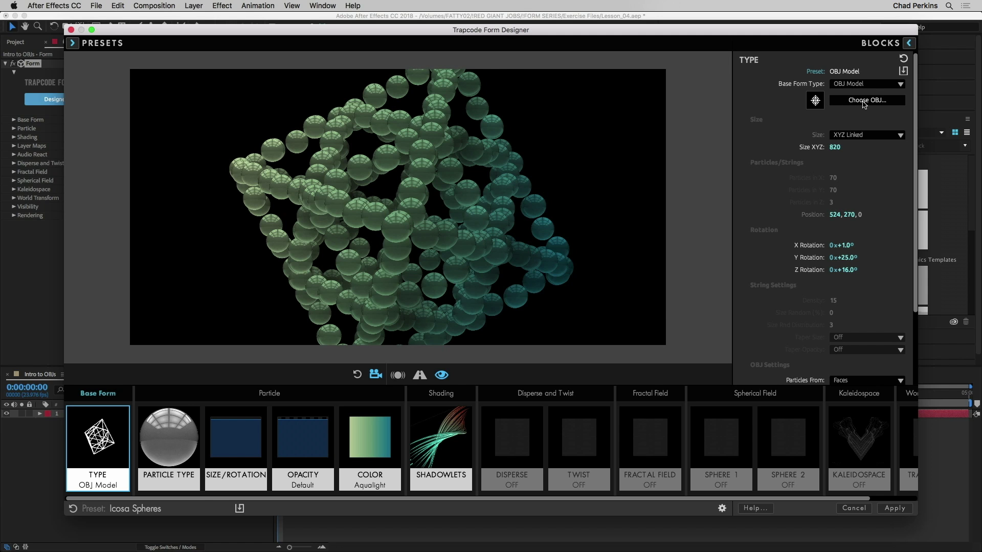
- Replace the Icosa Spheres model with the Helix model from the OBJ library
{"action": "left_click", "coordinate": [865, 101]}
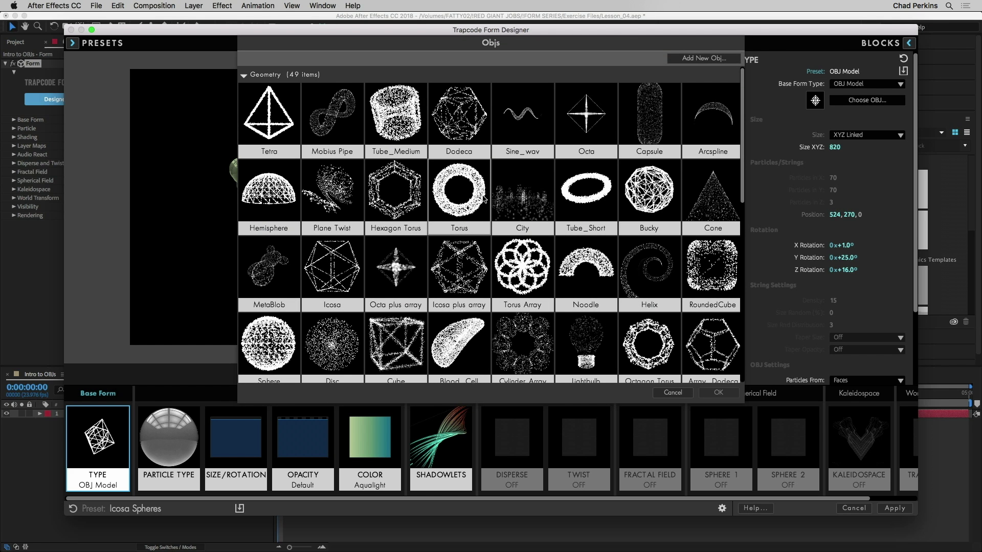
{"action": "left_click_drag", "start_coordinate": [744, 128], "coordinate": [746, 220]}
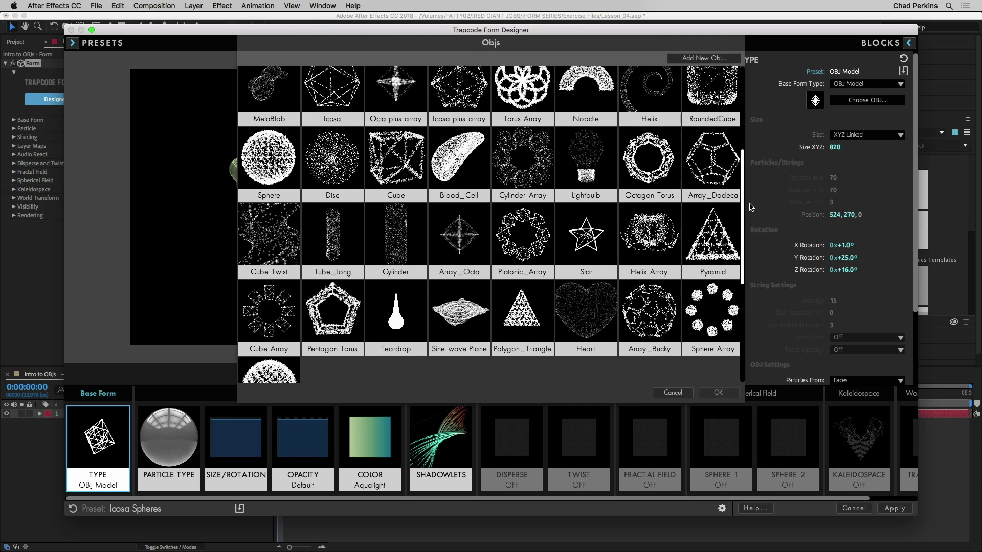
{"action": "scroll", "coordinate": [751, 202], "scroll_direction": "up", "scroll_amount": 5}
{"action": "left_click", "coordinate": [652, 187]}
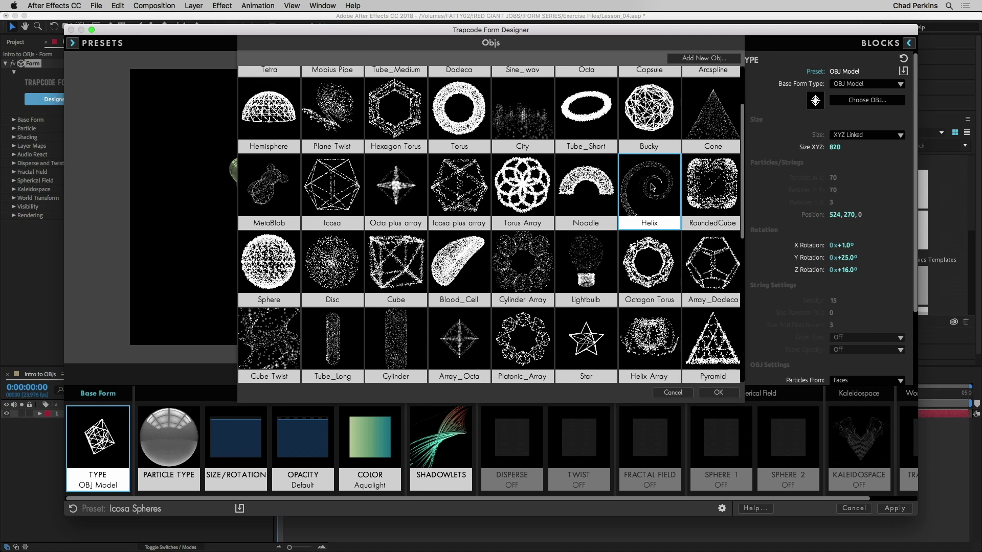
{"action": "left_click", "coordinate": [718, 392]}
- Orbit and dolly the preview to see the helix from side, ring and loop views
{"action": "left_click_drag", "start_coordinate": [473, 214], "coordinate": [444, 203]}
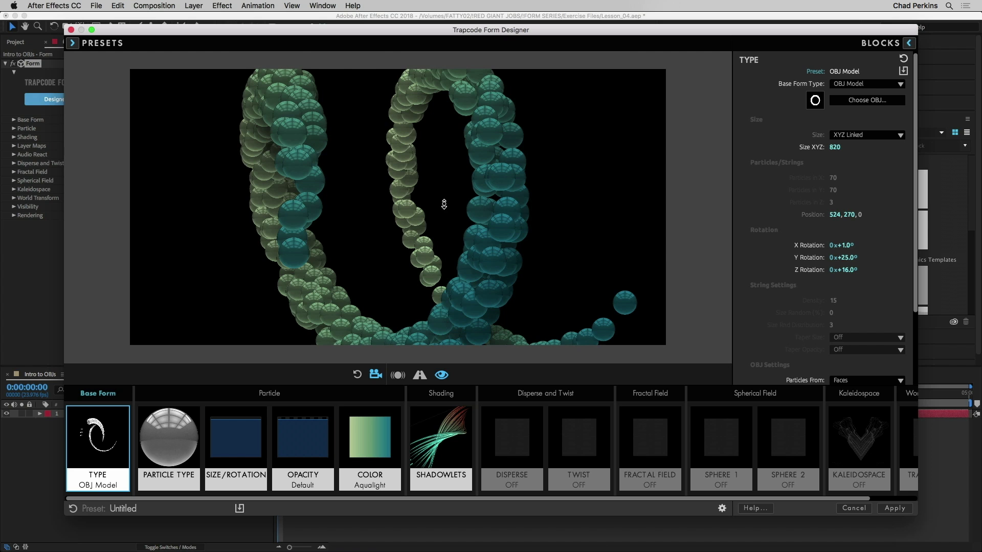
{"action": "left_click_drag", "start_coordinate": [444, 204], "coordinate": [484, 212]}
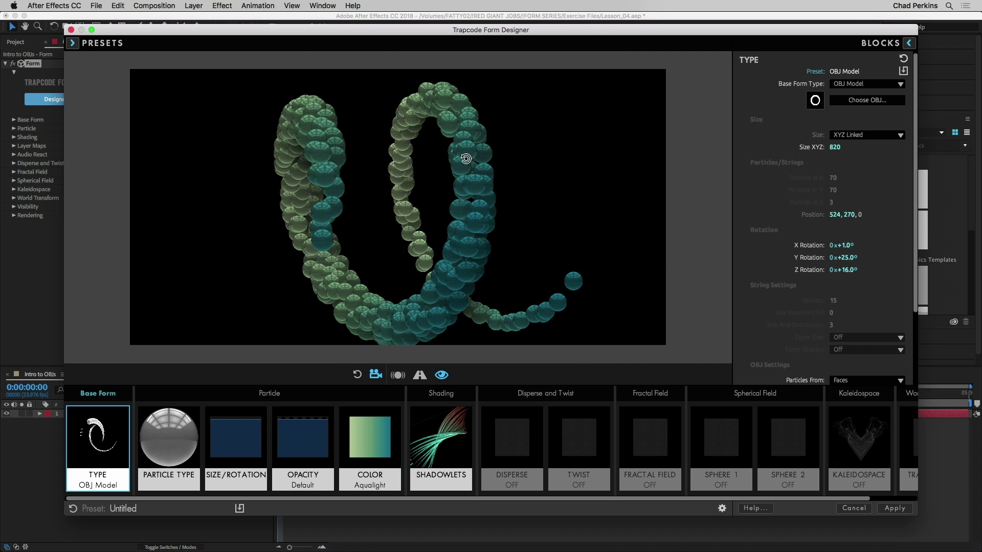
{"action": "left_click_drag", "start_coordinate": [465, 157], "coordinate": [427, 168]}
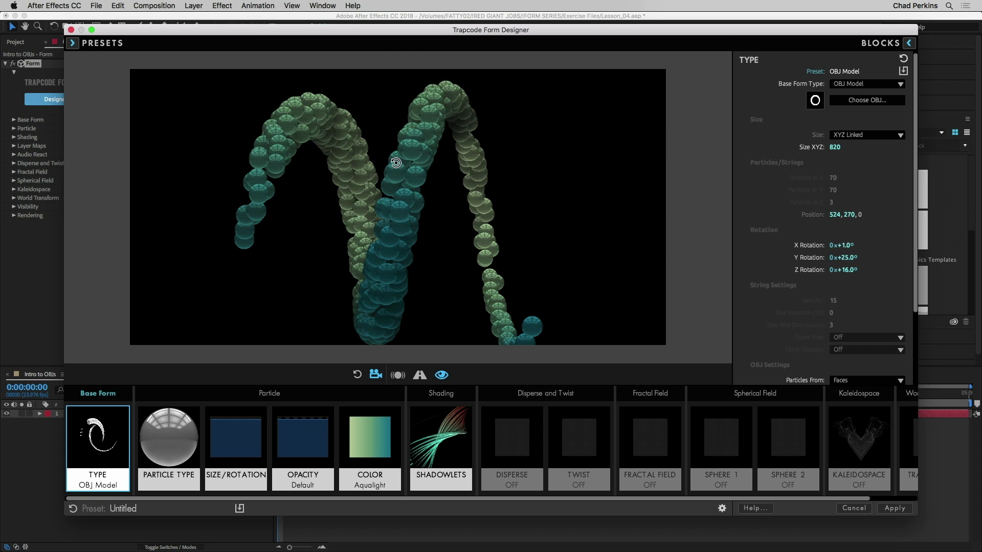
{"action": "mouse_move", "coordinate": [399, 161]}
{"action": "left_mouse_down"}
{"action": "mouse_move", "coordinate": [426, 160]}
{"action": "mouse_move", "coordinate": [399, 162]}
{"action": "left_mouse_up"}
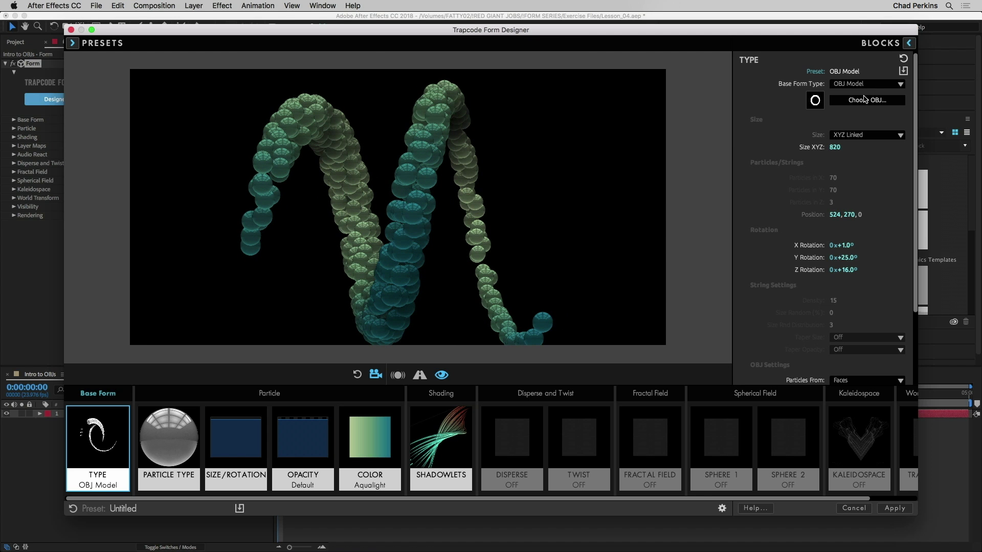
- Browse the OBJ library down to PixelLab Objects, then cancel to keep the Helix model
{"action": "left_click", "coordinate": [865, 101]}
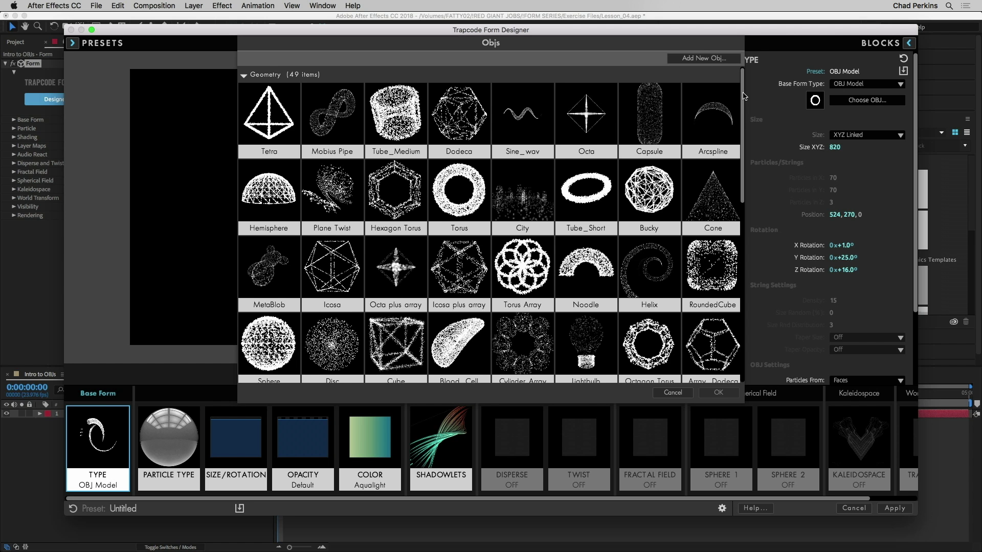
{"action": "left_click_drag", "start_coordinate": [742, 97], "coordinate": [734, 295]}
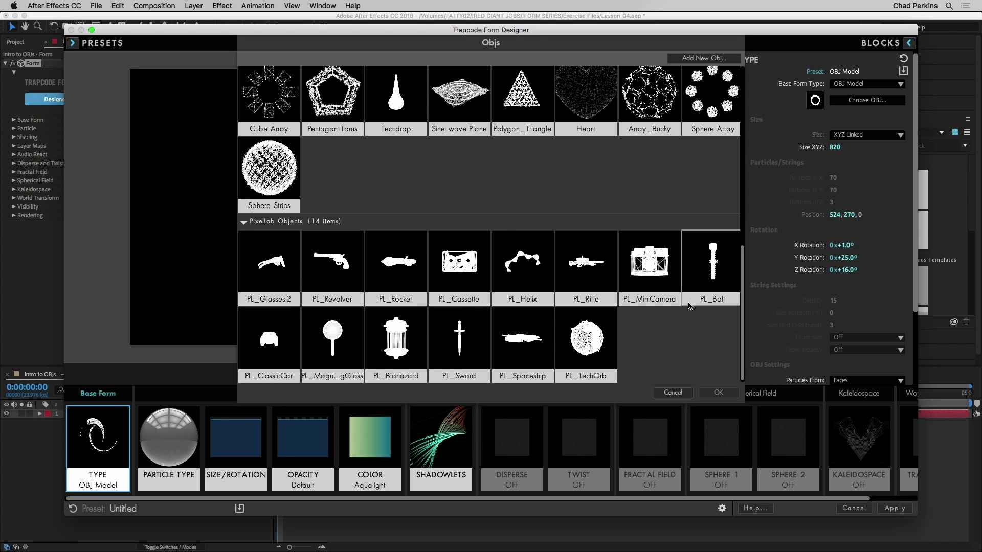
{"action": "left_click", "coordinate": [672, 393]}
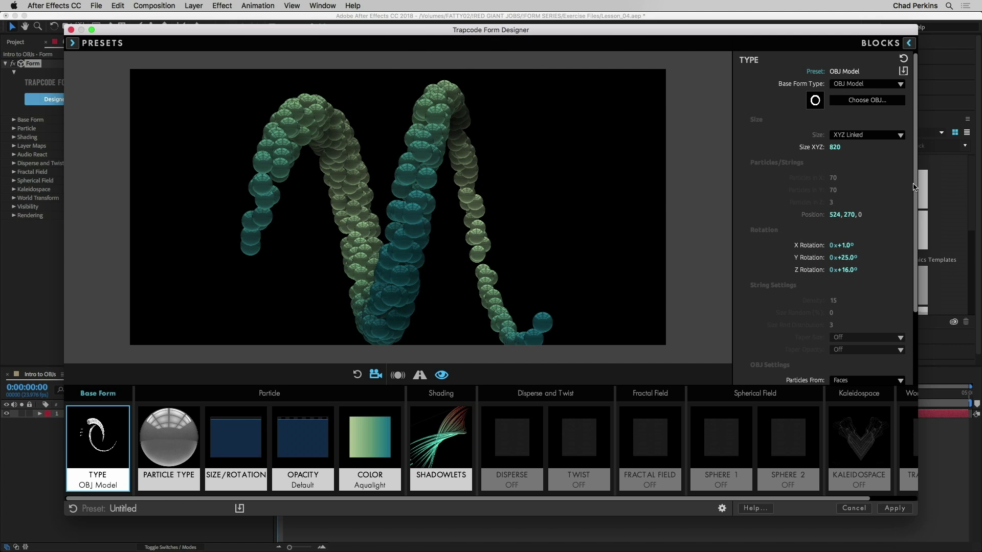
- Scroll to OBJ Settings, cancel Form Designer to keep the default grid, and show the Project panel
{"action": "left_click_drag", "start_coordinate": [914, 190], "coordinate": [915, 271]}
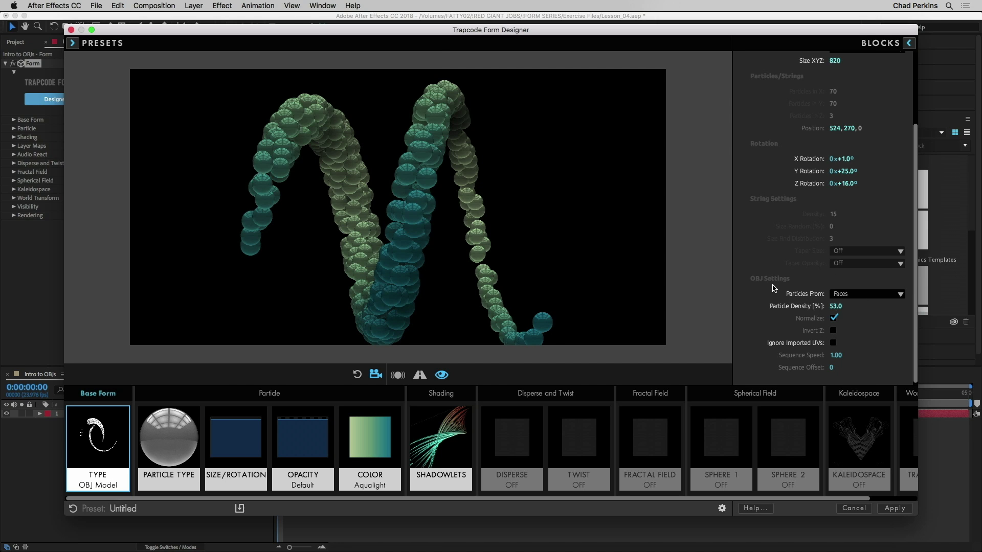
{"action": "left_click", "coordinate": [853, 507]}
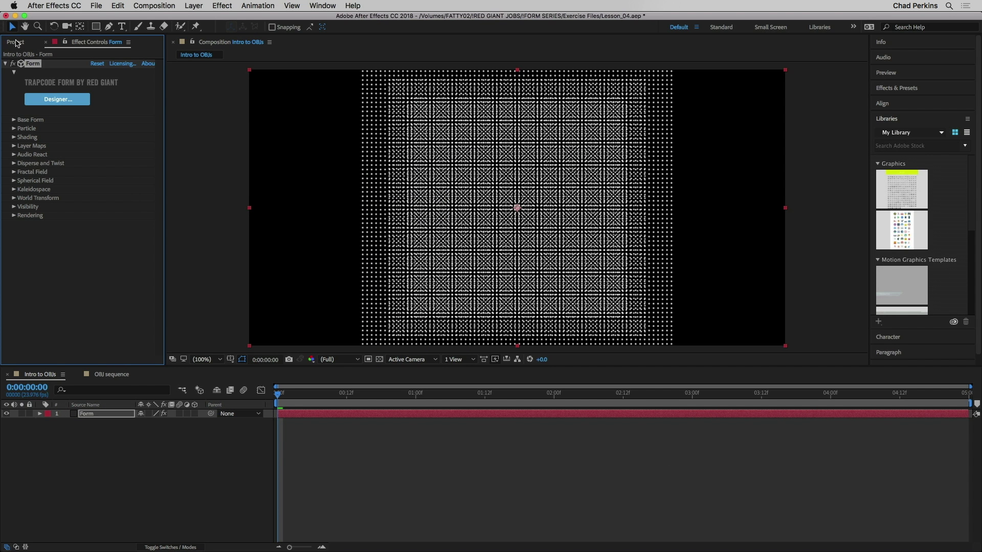
{"action": "left_click", "coordinate": [16, 42]}
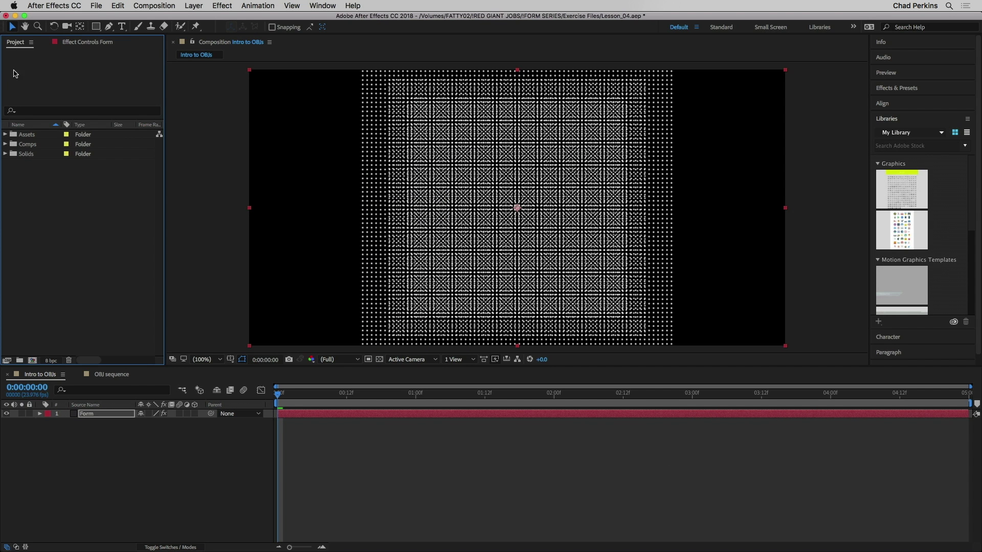
- Import Copter_ANIM.0001.obj onward as a Form 2 OBJ Files Sequence
{"action": "double_click", "coordinate": [65, 215]}
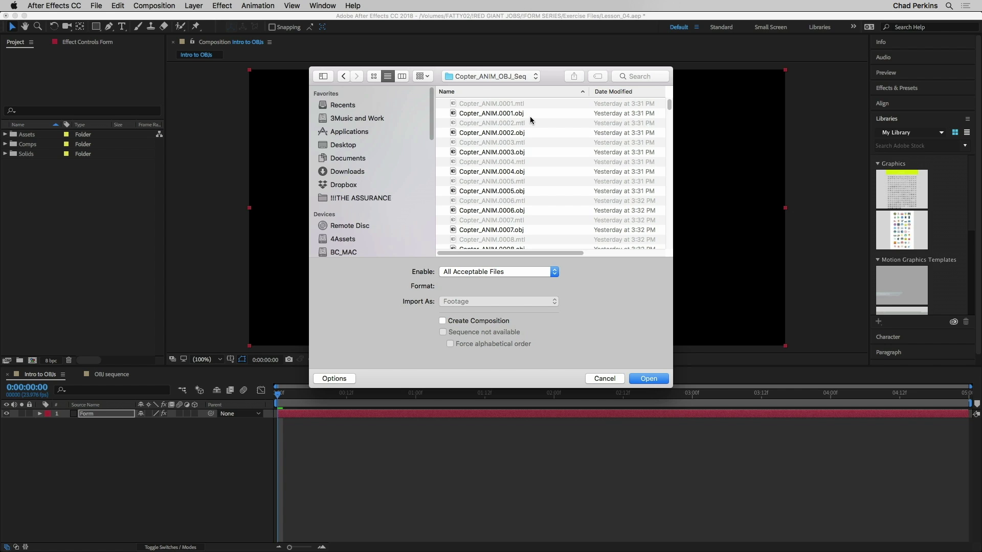
{"action": "left_click", "coordinate": [500, 115]}
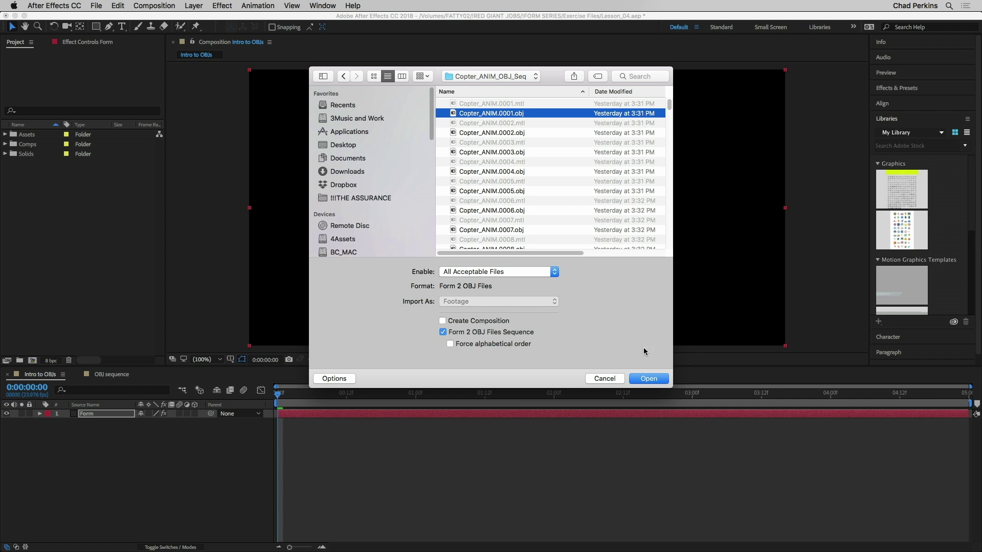
{"action": "left_click", "coordinate": [648, 379]}
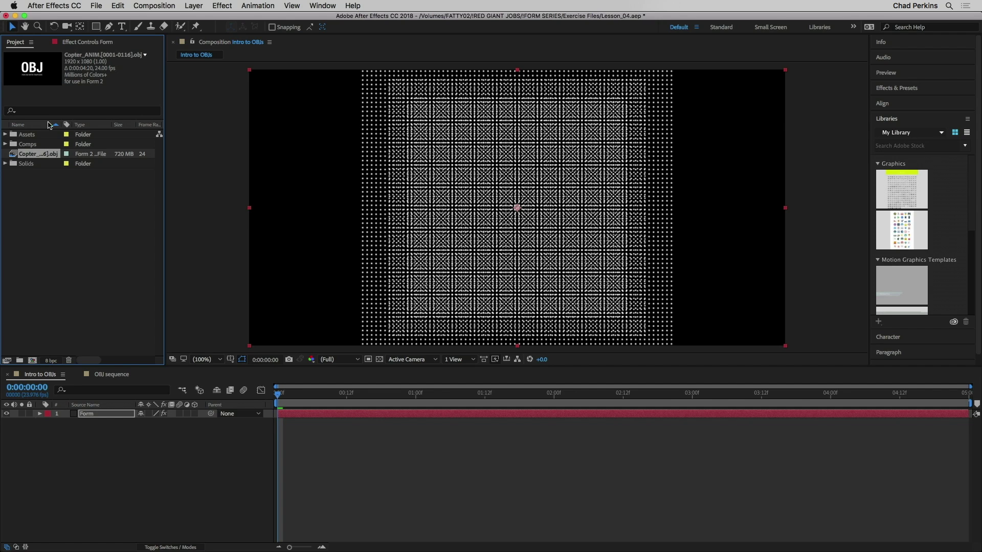
- View the imported Copter_ANIM sequence, then add it to the OBJ sequence comp as layer 14
{"action": "double_click", "coordinate": [14, 156]}
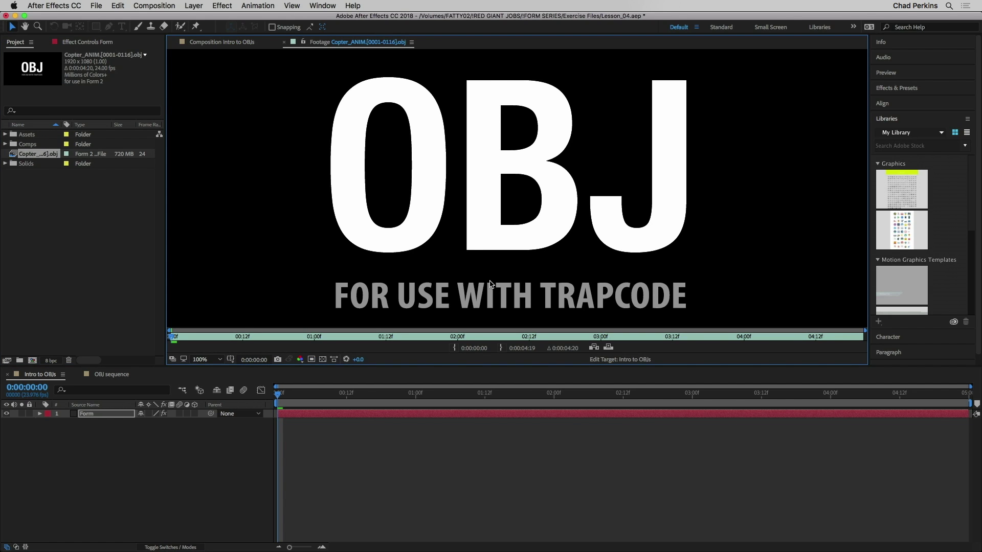
{"action": "left_click", "coordinate": [110, 374]}
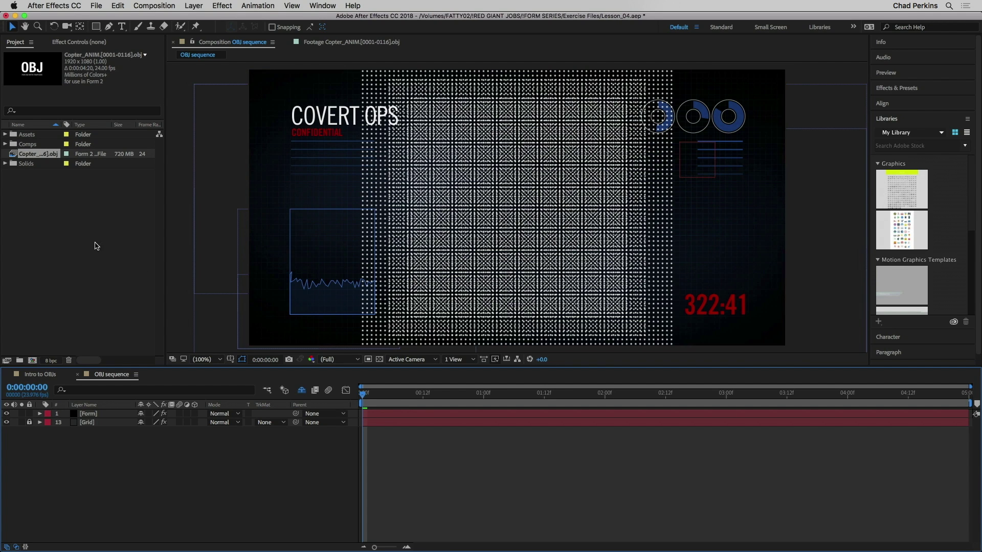
{"action": "left_click_drag", "start_coordinate": [28, 154], "coordinate": [115, 435]}
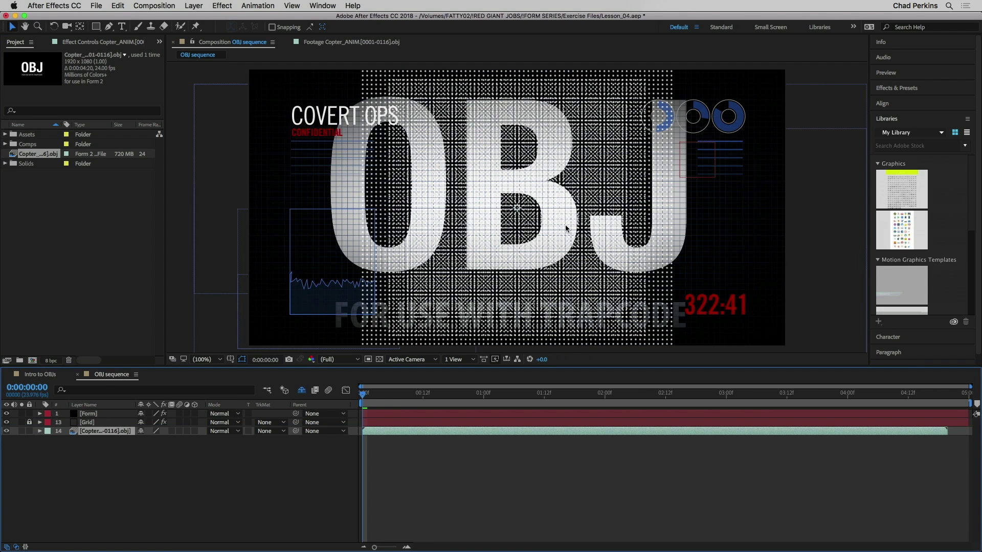
- Turn off layer 14's visibility and change Form's Base Form from Box - Grid to OBJ Model
{"action": "left_click", "coordinate": [7, 432]}
{"action": "left_click", "coordinate": [98, 414]}
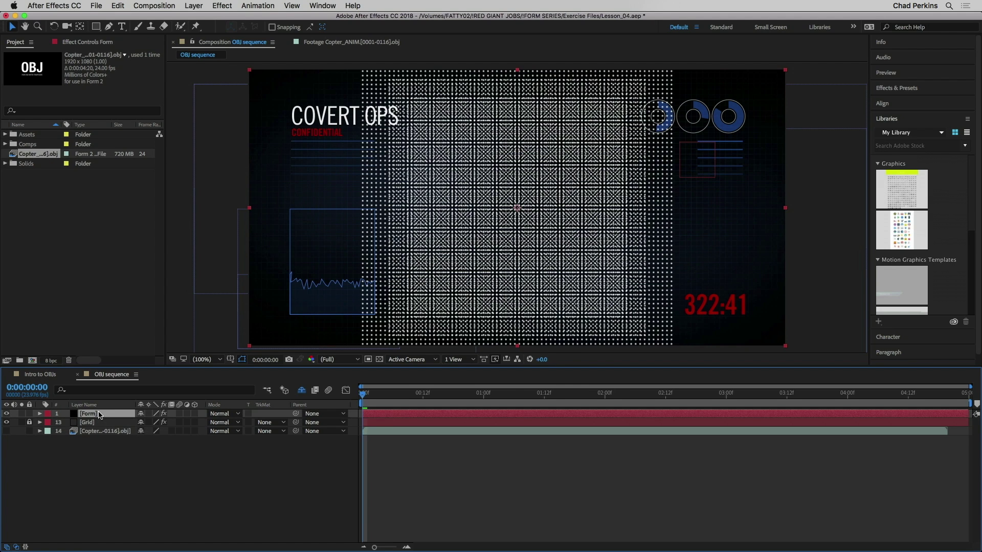
{"action": "left_click", "coordinate": [87, 43]}
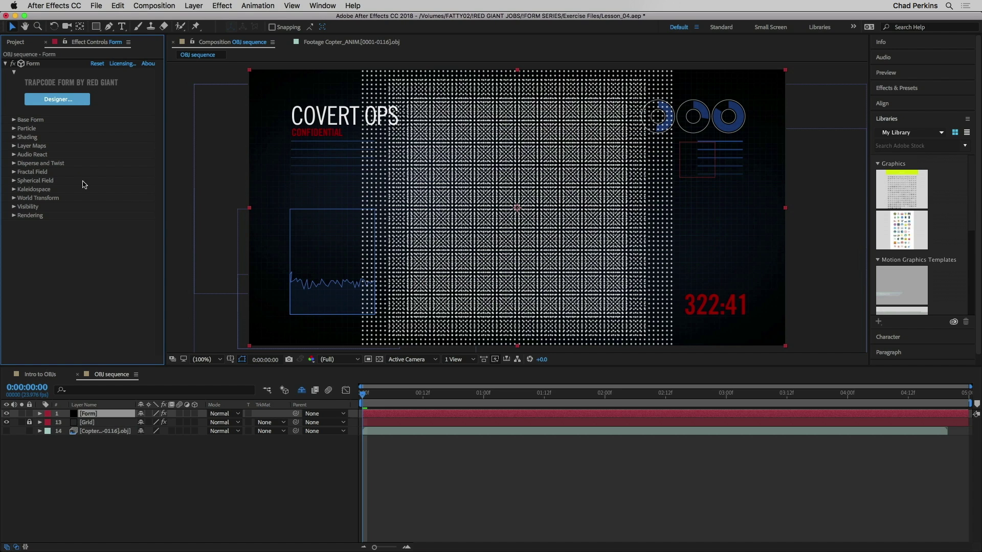
{"action": "left_click", "coordinate": [13, 120]}
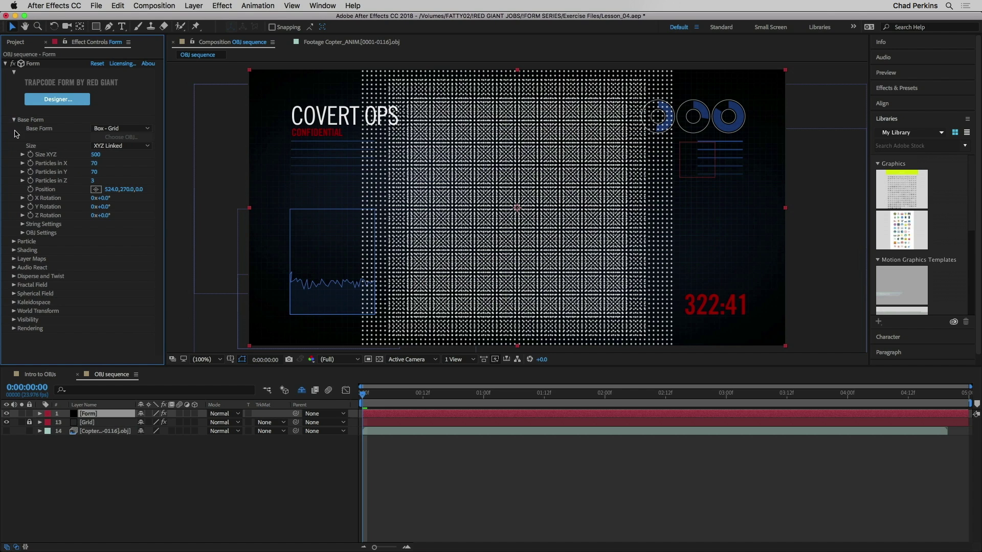
{"action": "left_click", "coordinate": [121, 131]}
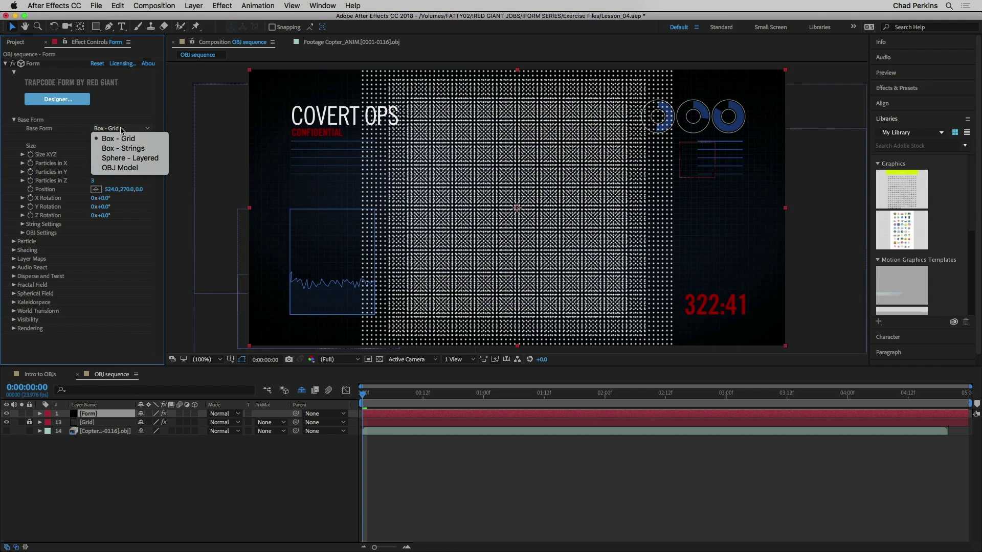
{"action": "left_click", "coordinate": [134, 167]}
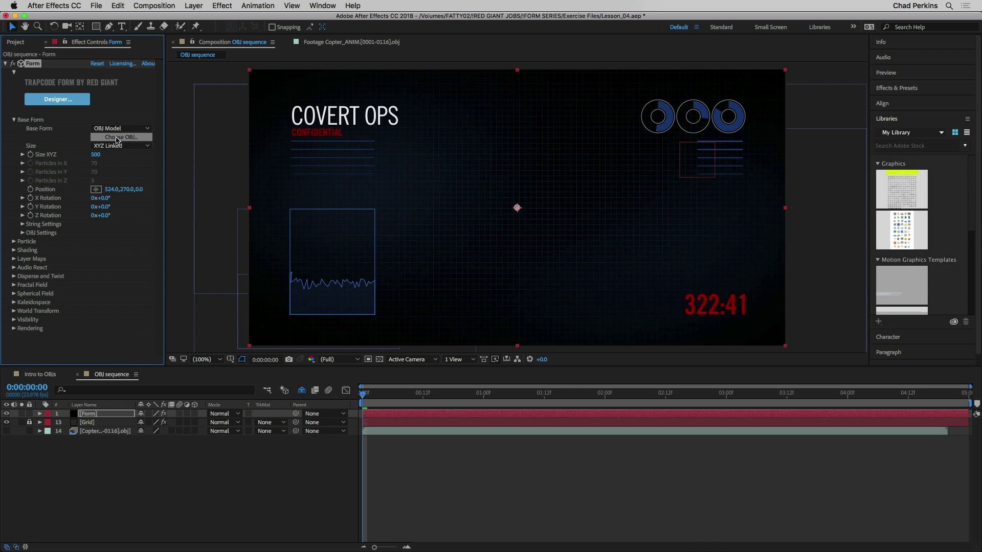
{"action": "left_click", "coordinate": [118, 138]}
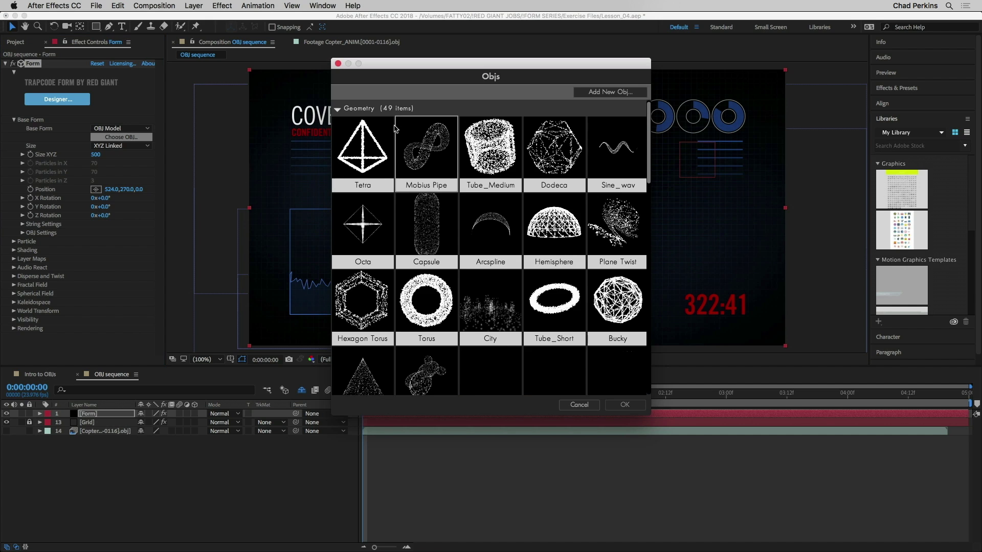
{"action": "scroll", "coordinate": [578, 288], "scroll_direction": "down", "scroll_amount": 5}
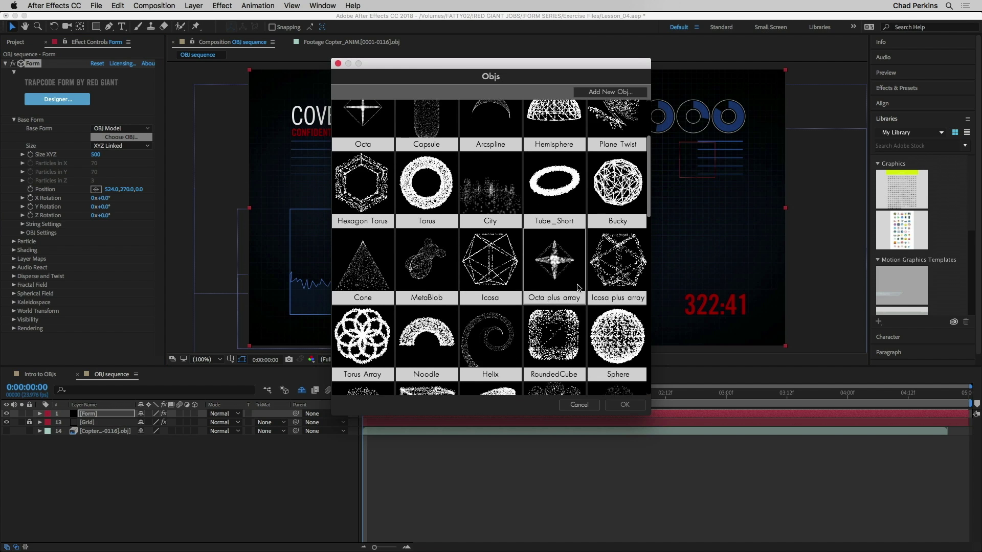
{"action": "scroll", "coordinate": [579, 288], "scroll_direction": "down", "scroll_amount": 15}
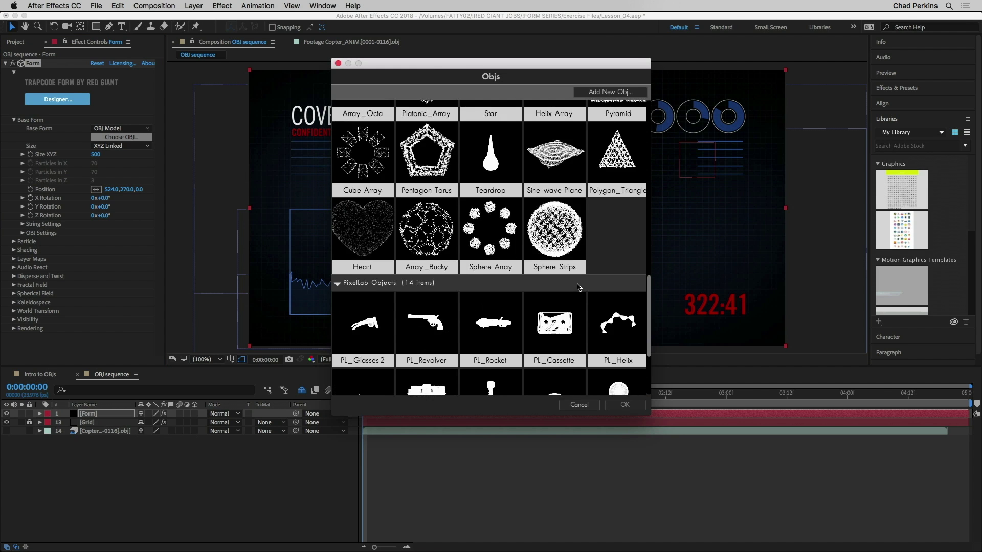
{"action": "scroll", "coordinate": [578, 287], "scroll_direction": "down", "scroll_amount": 5}
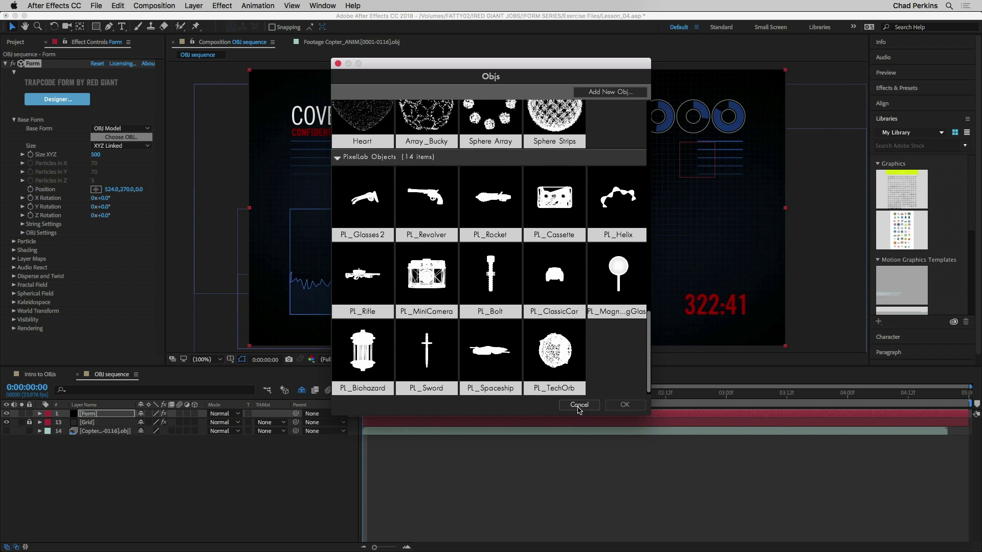
{"action": "left_click", "coordinate": [580, 407]}
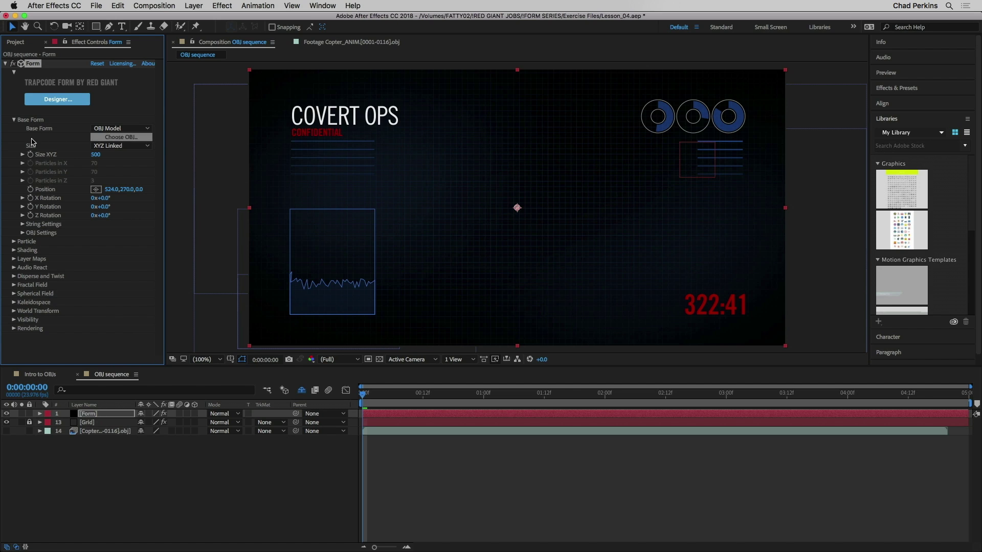
- Set Form's OBJ 3D Model to layer 14 Copter_ANIM OBJ and widen Effect Controls
{"action": "left_click", "coordinate": [22, 233]}
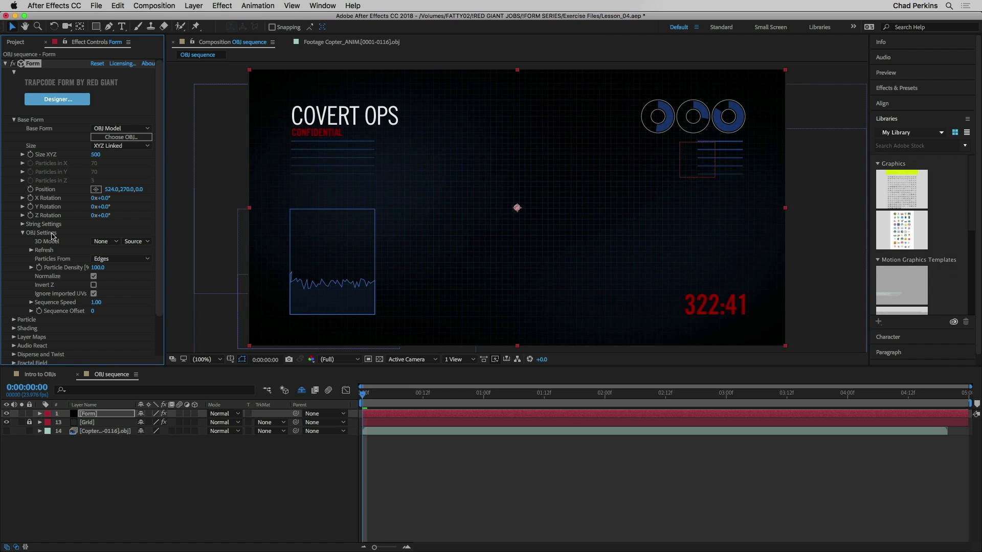
{"action": "left_click", "coordinate": [111, 243]}
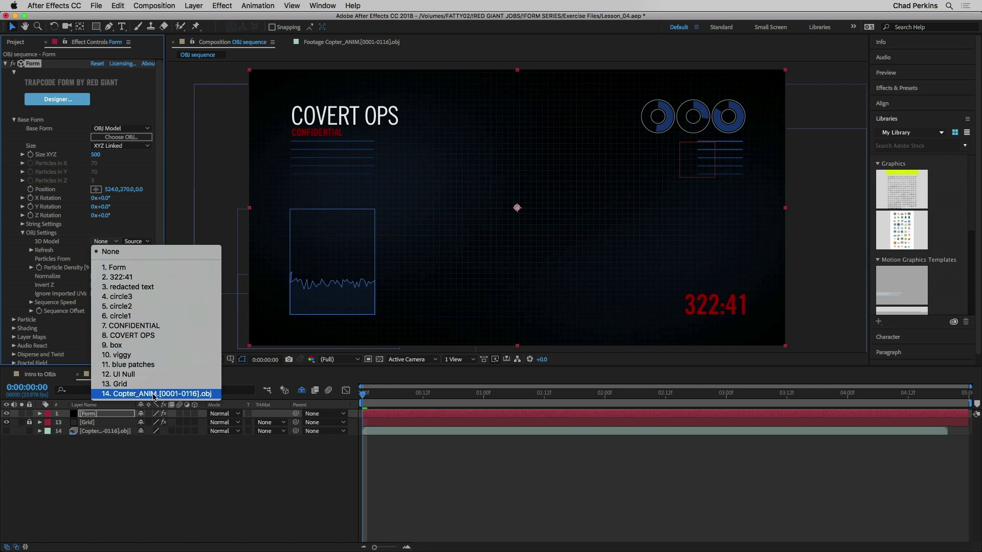
{"action": "left_click", "coordinate": [179, 395]}
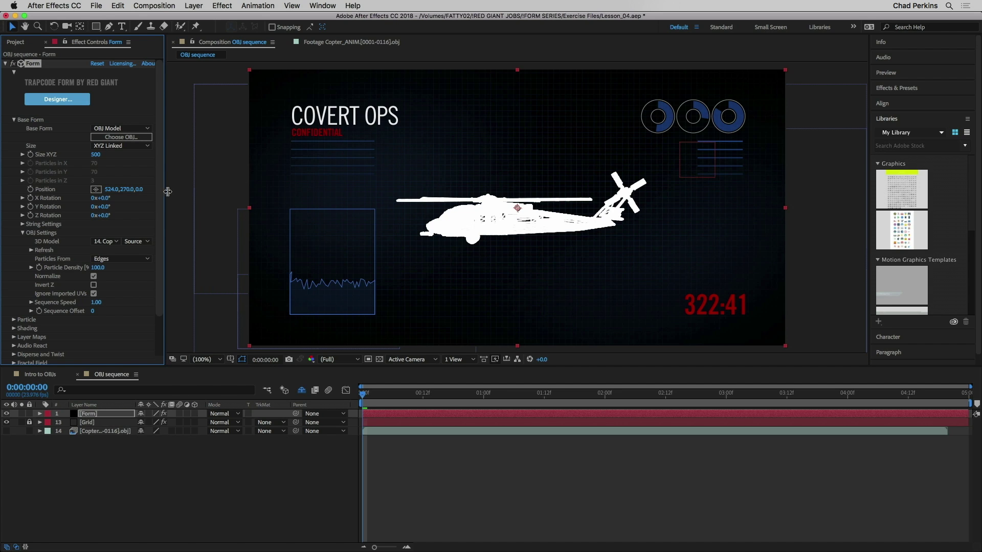
{"action": "left_click_drag", "start_coordinate": [166, 195], "coordinate": [16, 198]}
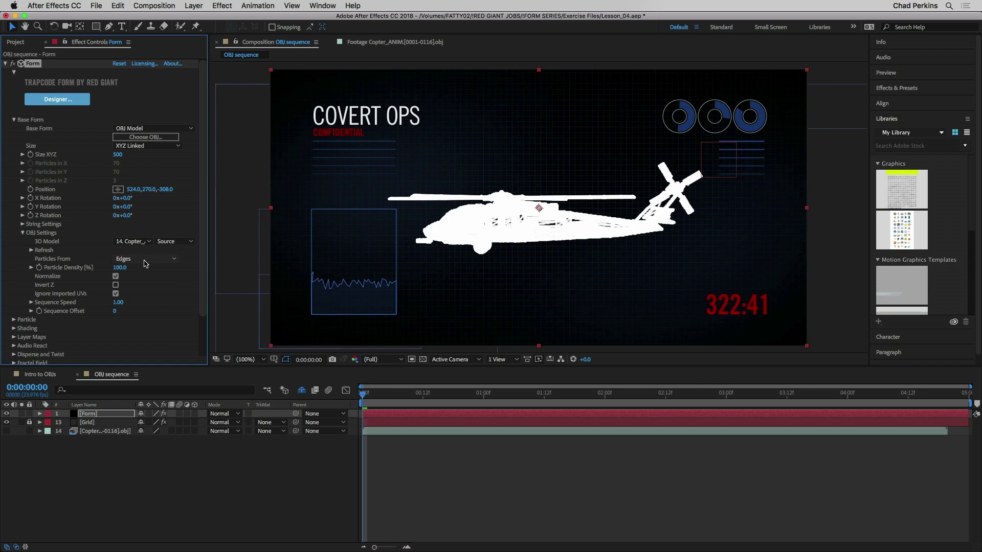
- Try Particles From set to Vertices, then Edges, then Faces
{"action": "left_click", "coordinate": [144, 260]}
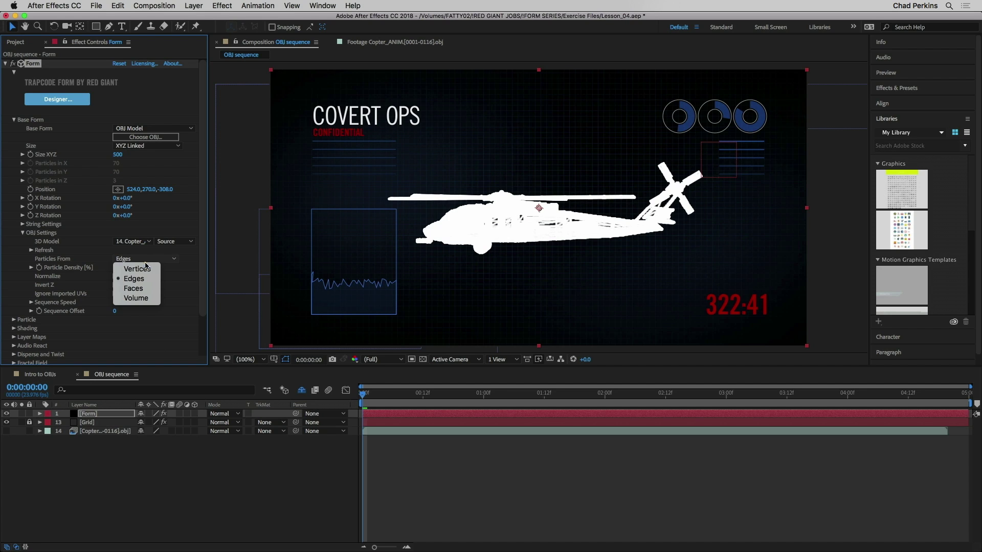
{"action": "left_click", "coordinate": [145, 268]}
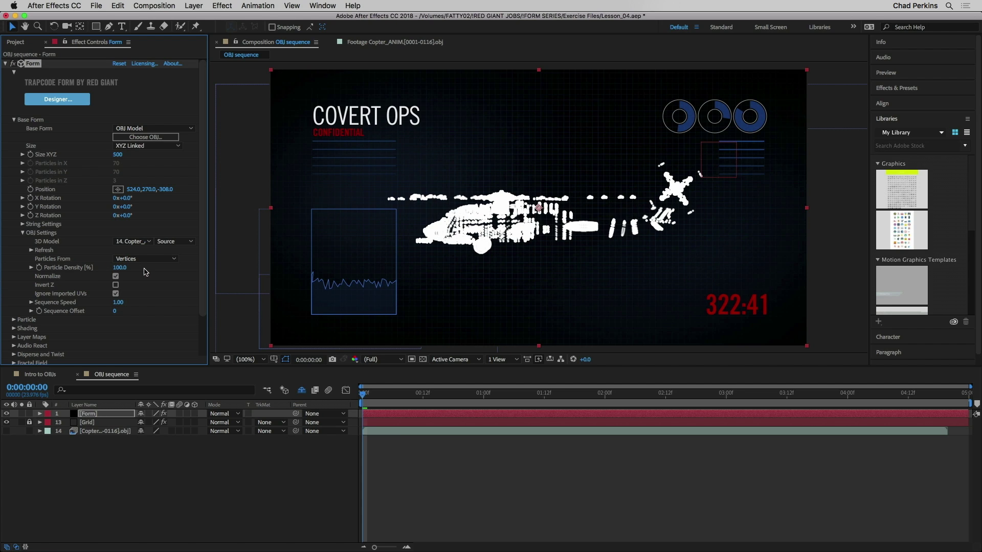
{"action": "left_click", "coordinate": [145, 258]}
{"action": "left_click", "coordinate": [145, 262]}
{"action": "left_click", "coordinate": [154, 259]}
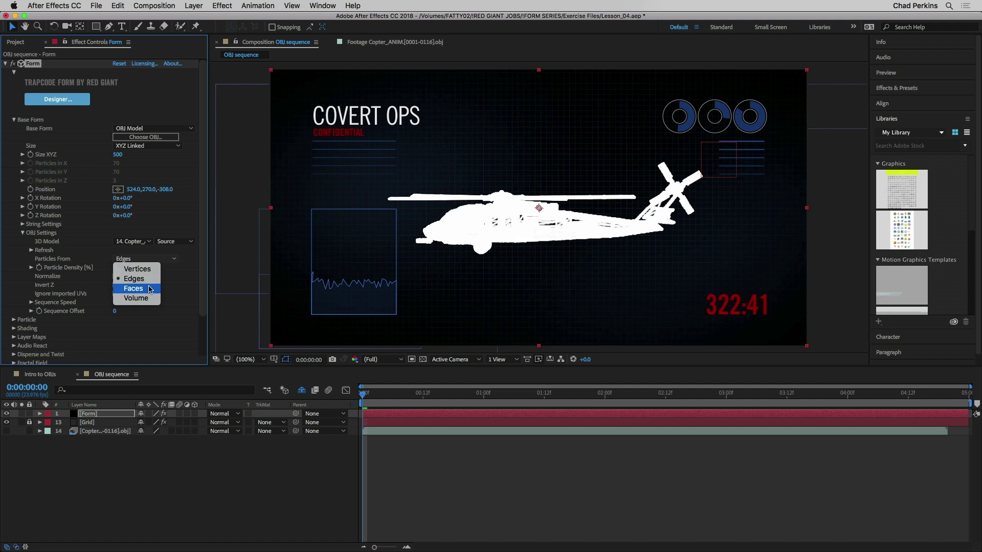
{"action": "left_click", "coordinate": [149, 290]}
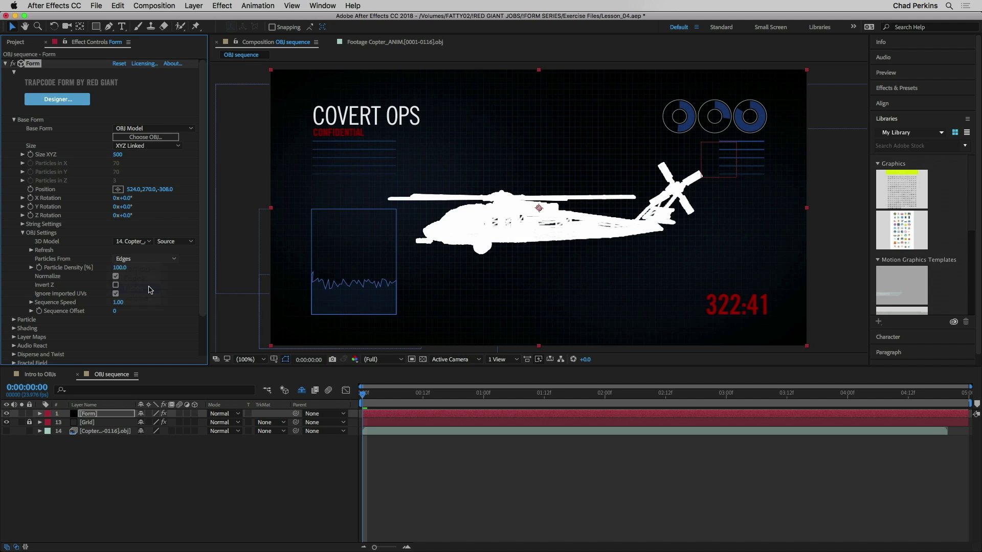
- Settle on Volume as the particle source, filling the helicopter at 100% density
{"action": "left_click", "coordinate": [161, 259]}
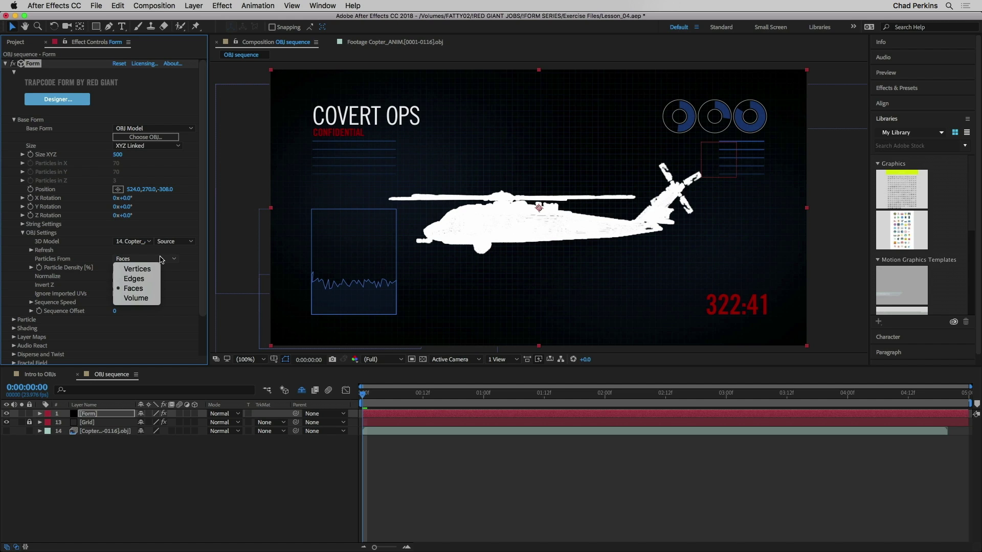
{"action": "left_click", "coordinate": [137, 298]}
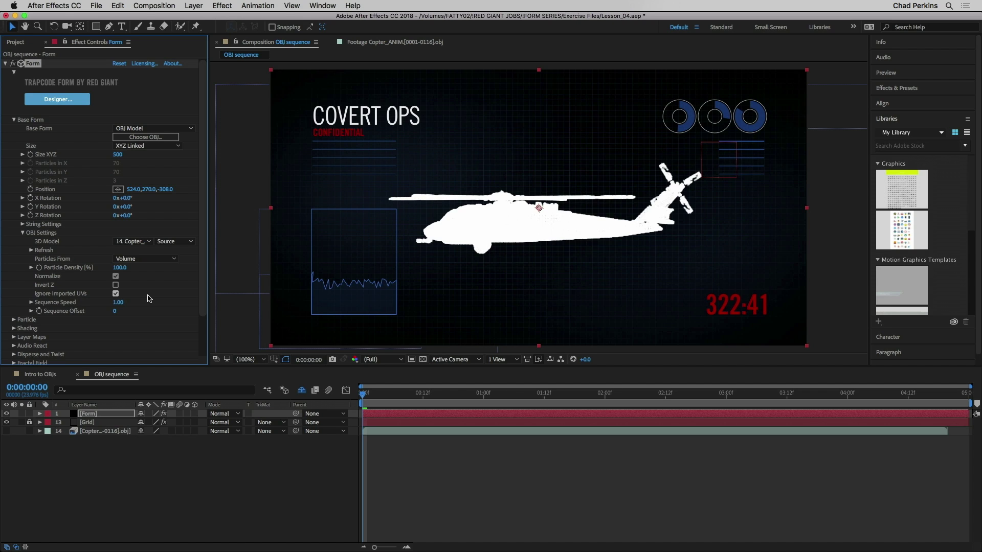
{"action": "left_click", "coordinate": [150, 258]}
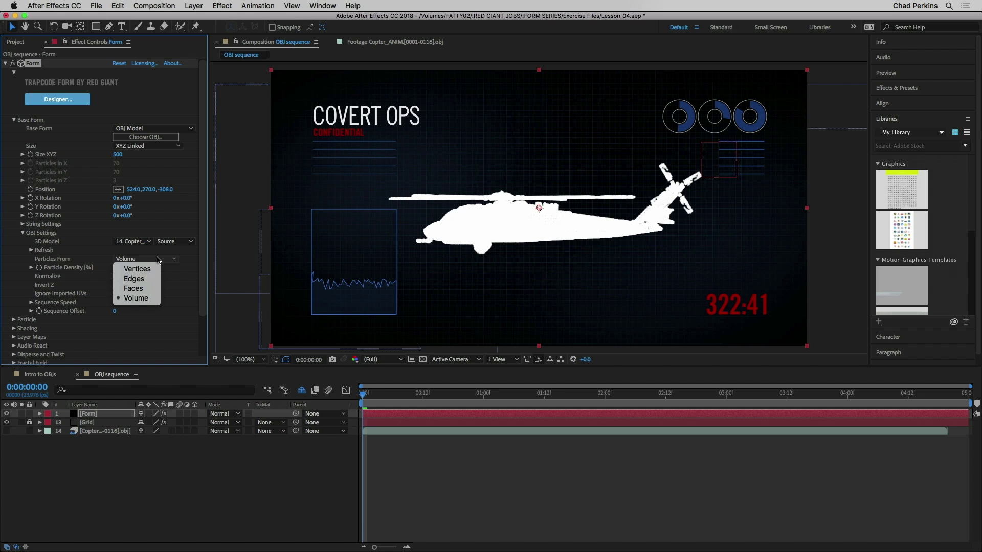
{"action": "left_click", "coordinate": [151, 301]}
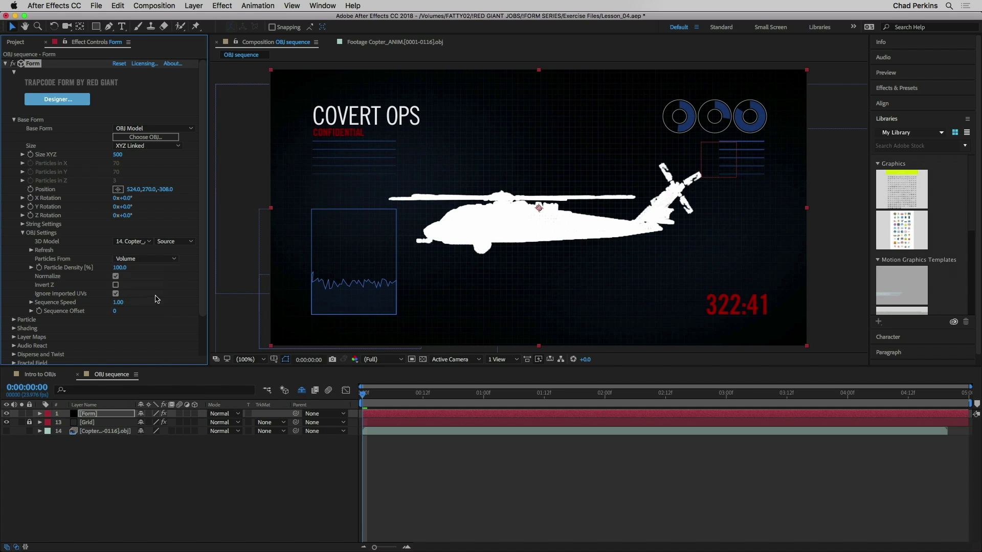
{"action": "scroll", "coordinate": [203, 274], "scroll_direction": "down", "scroll_amount": 1}
{"action": "scroll", "coordinate": [202, 275], "scroll_direction": "down", "scroll_amount": 4}
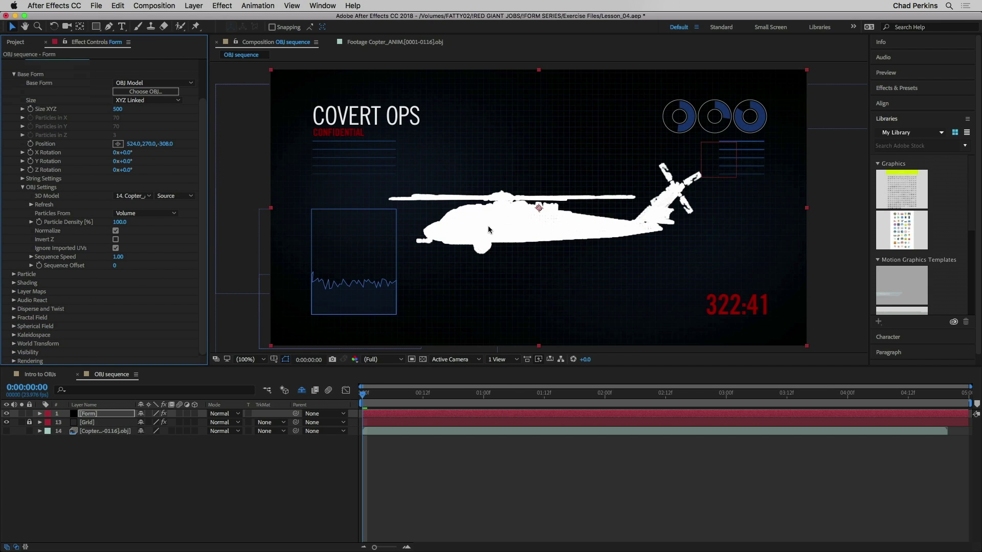
- Expand Form's Particle group and bring its Color setting into view
{"action": "left_click", "coordinate": [14, 275]}
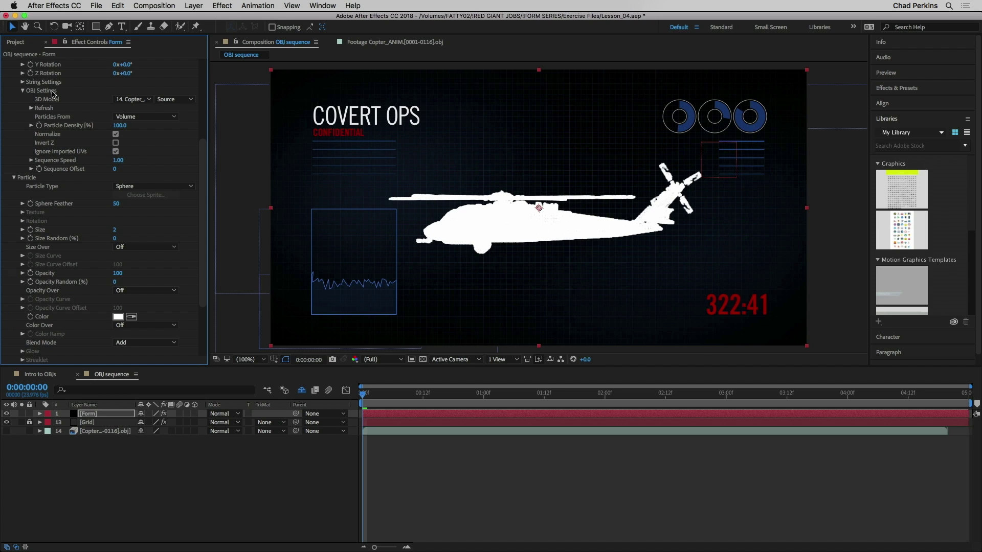
{"action": "scroll", "coordinate": [195, 194], "scroll_direction": "down", "scroll_amount": 1}
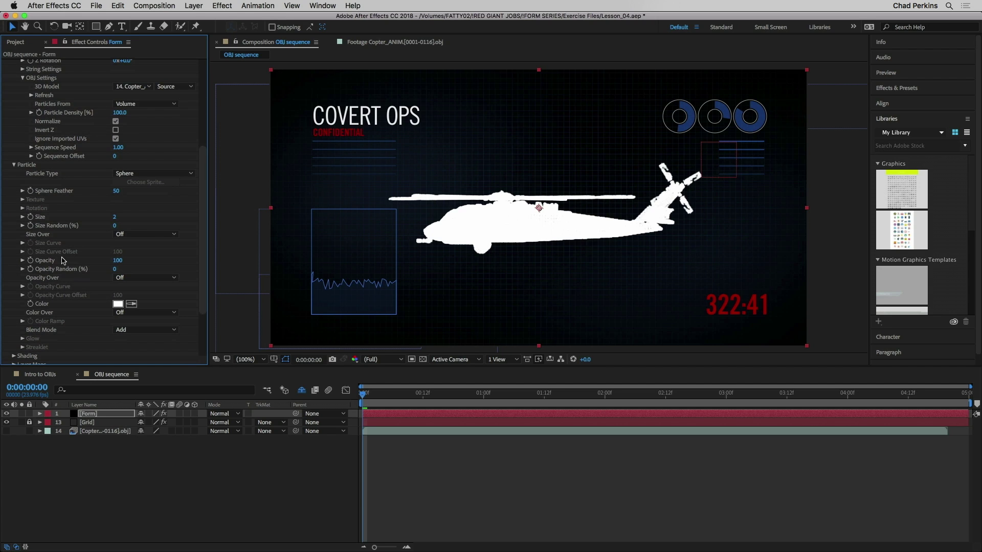
{"action": "scroll", "coordinate": [207, 215], "scroll_direction": "up", "scroll_amount": 4}
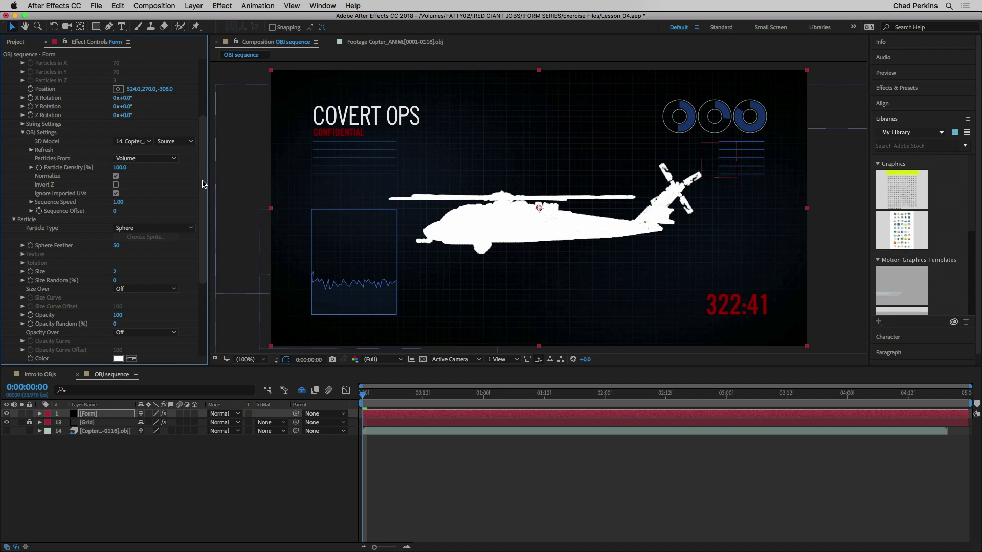
{"action": "scroll", "coordinate": [203, 209], "scroll_direction": "down", "scroll_amount": 2}
{"action": "scroll", "coordinate": [203, 211], "scroll_direction": "down", "scroll_amount": 3}
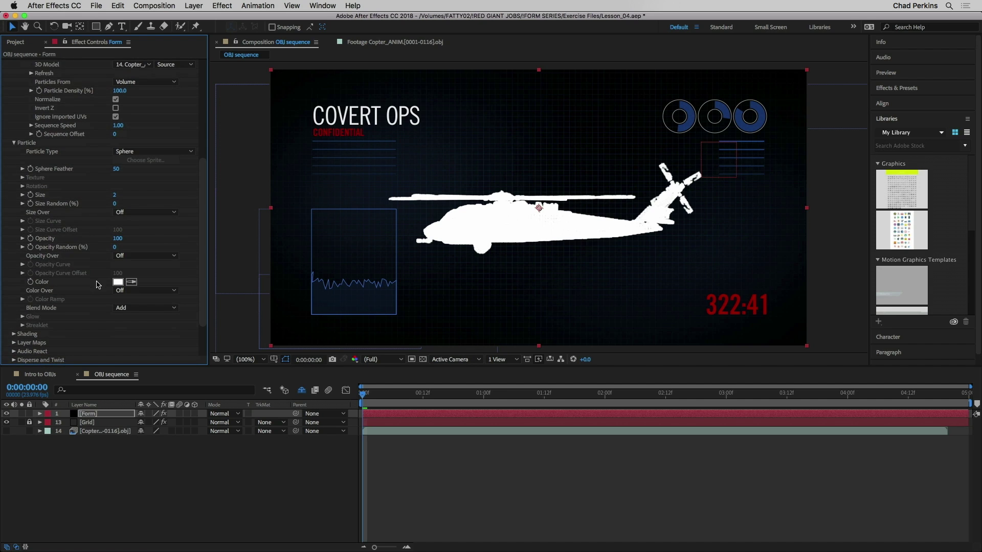
- Change the particle colour to deep navy blue 05101B
{"action": "left_click", "coordinate": [117, 282]}
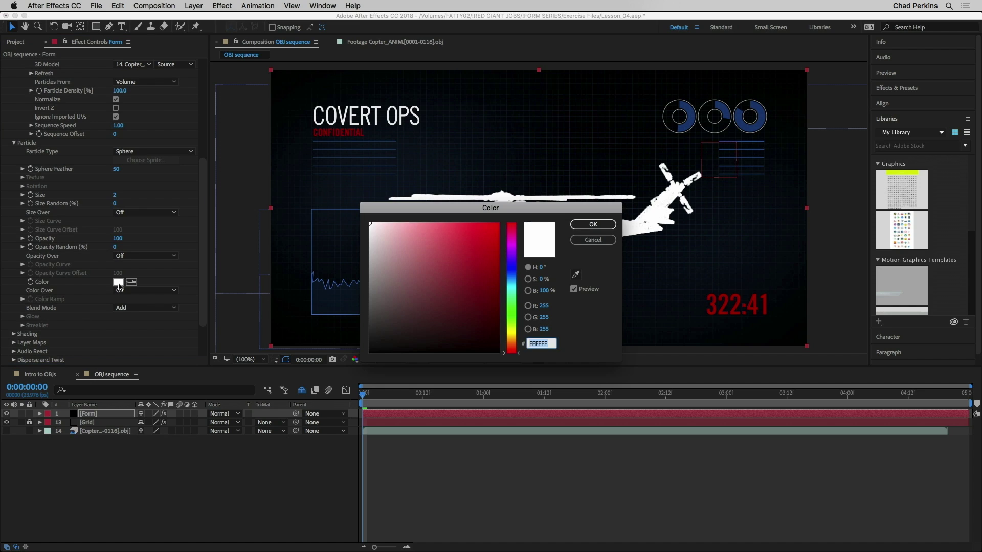
{"action": "left_click", "coordinate": [513, 278]}
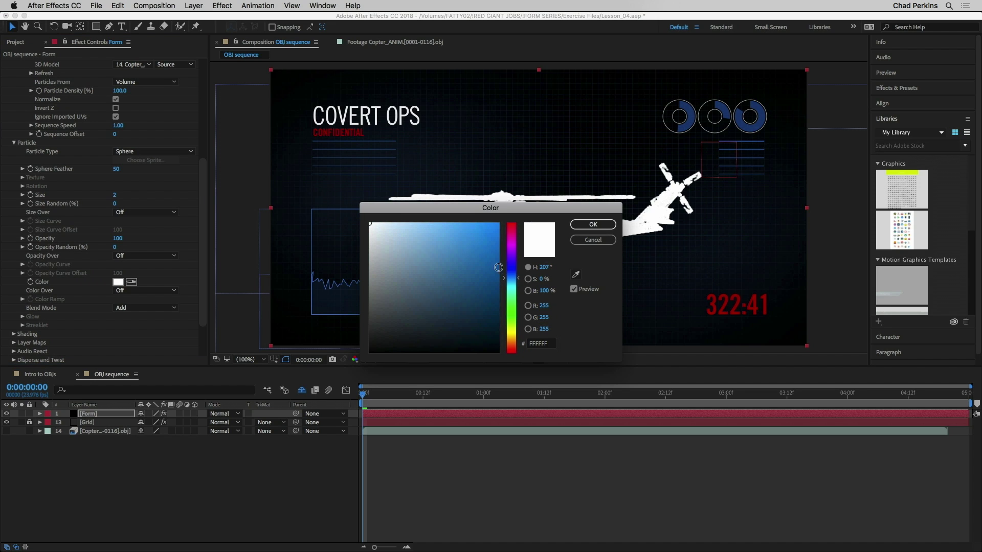
{"action": "left_click", "coordinate": [505, 278]}
{"action": "left_click_drag", "start_coordinate": [489, 245], "coordinate": [494, 224]}
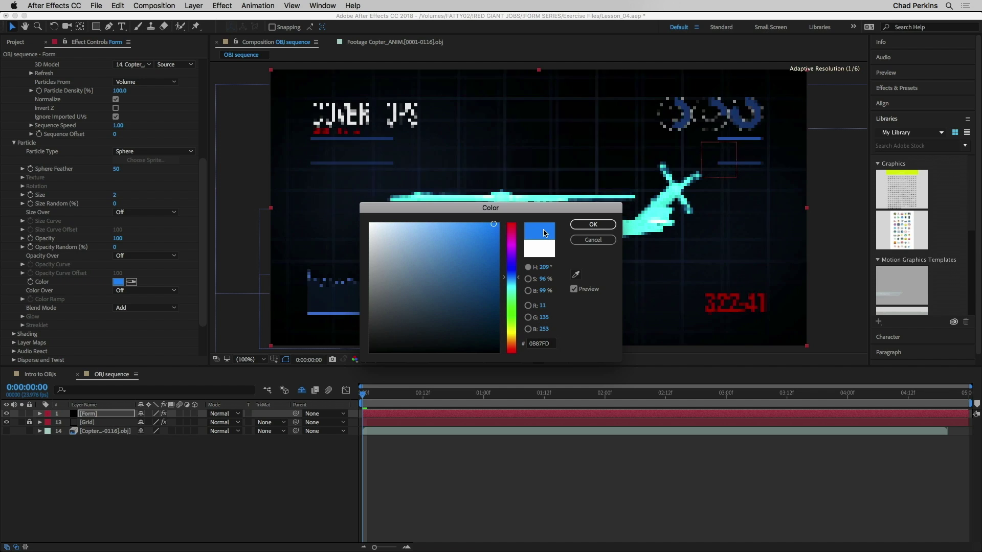
{"action": "left_click_drag", "start_coordinate": [542, 211], "coordinate": [565, 276]}
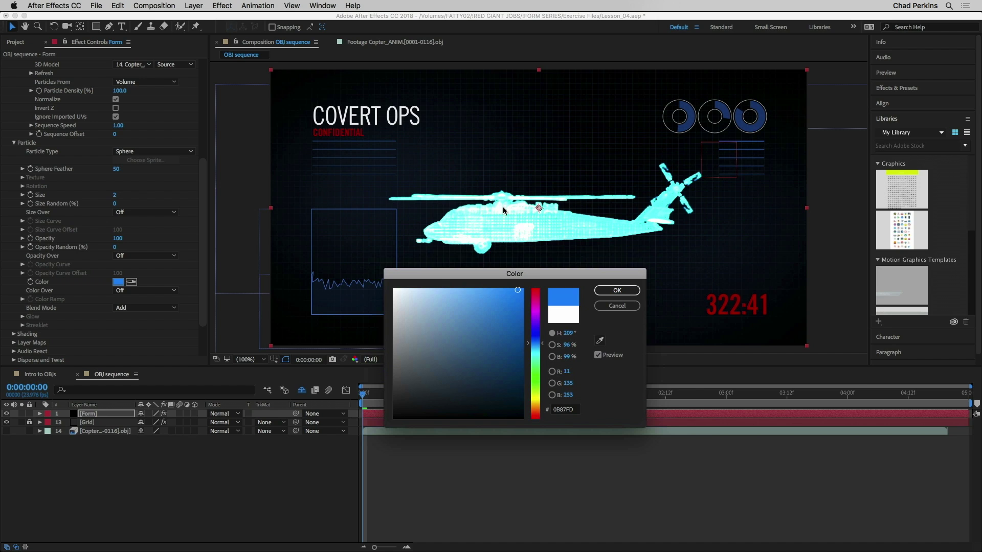
{"action": "left_click_drag", "start_coordinate": [535, 270], "coordinate": [547, 257]}
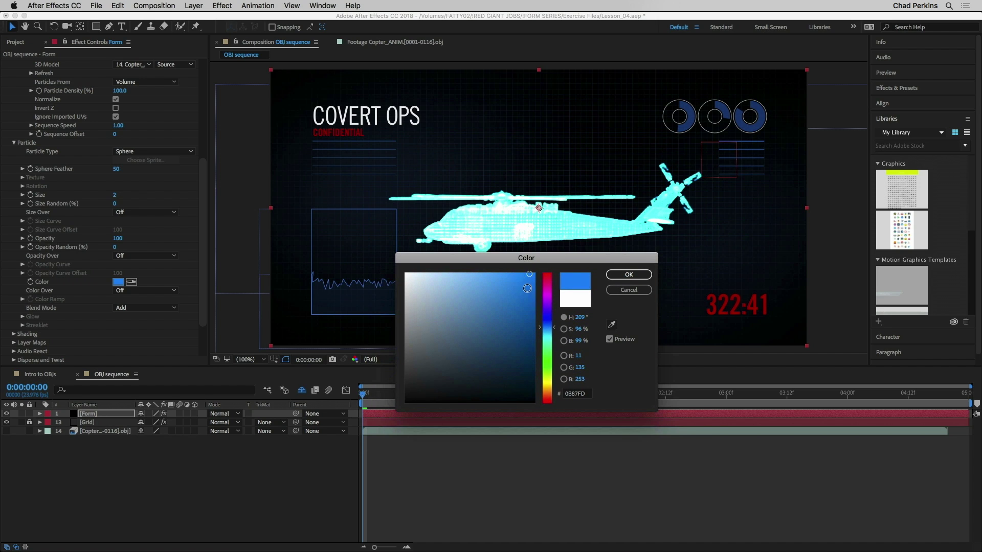
{"action": "left_click_drag", "start_coordinate": [526, 288], "coordinate": [512, 389]}
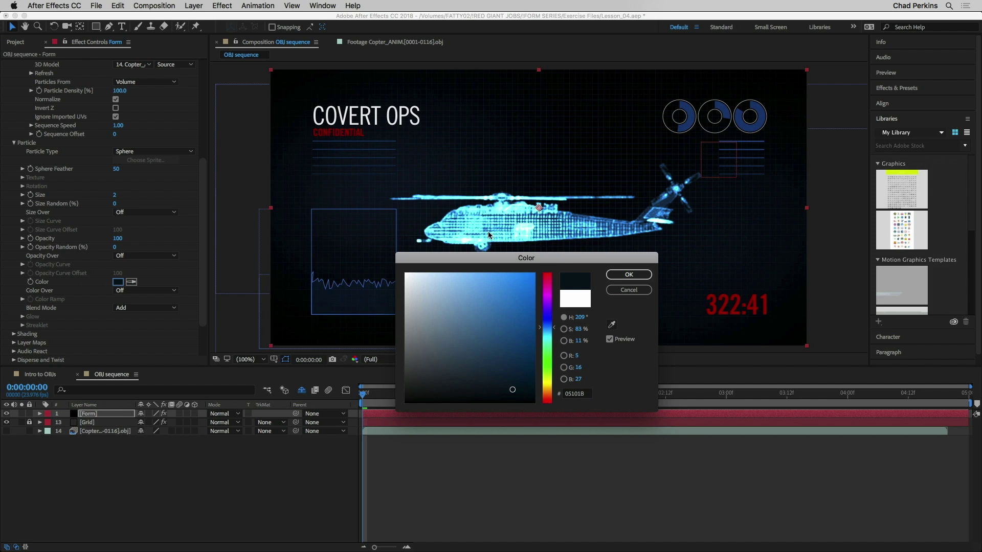
{"action": "left_click", "coordinate": [628, 274]}
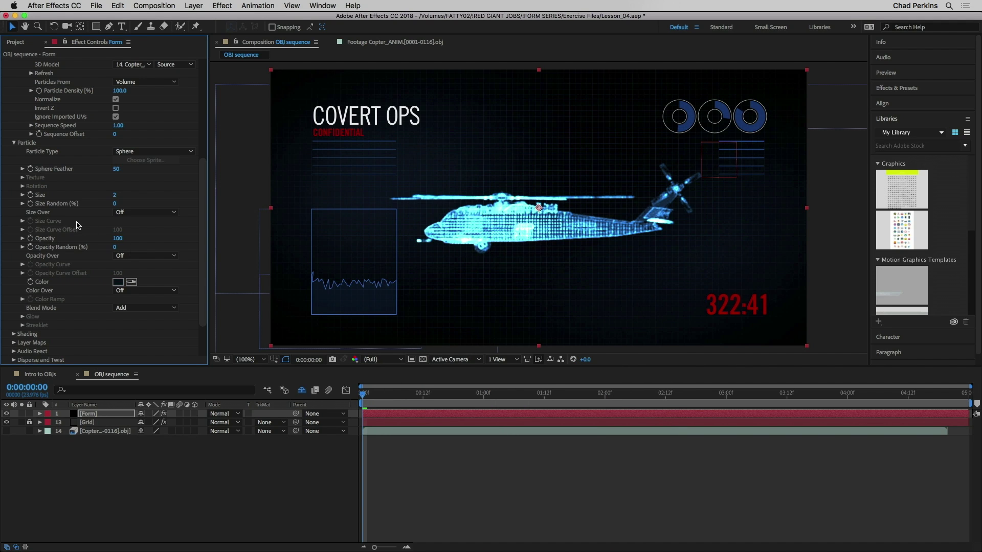
- Scrub both Size Random (%) and Opacity Random (%) up to 100
{"action": "left_click_drag", "start_coordinate": [120, 203], "coordinate": [137, 203]}
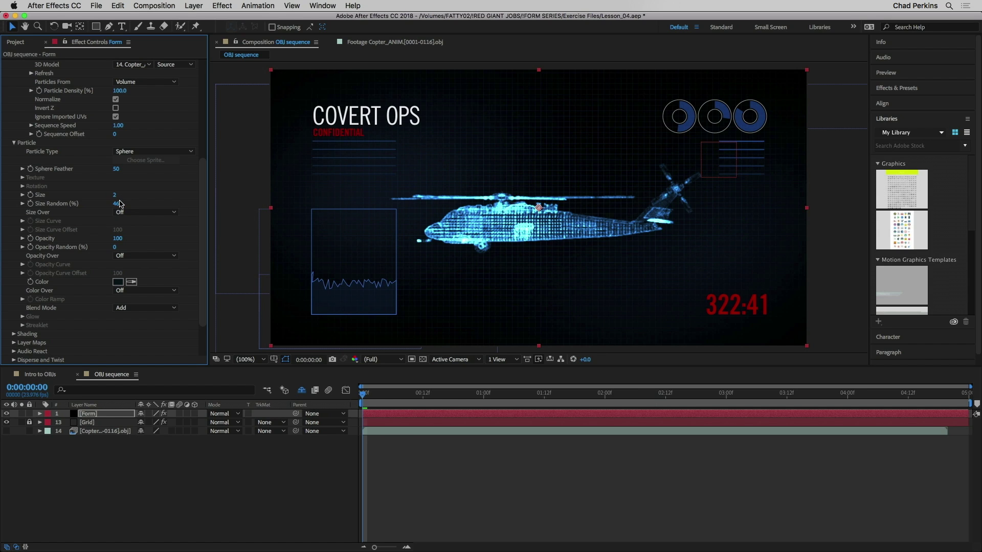
{"action": "left_click_drag", "start_coordinate": [115, 204], "coordinate": [185, 204]}
{"action": "left_click_drag", "start_coordinate": [117, 247], "coordinate": [179, 247]}
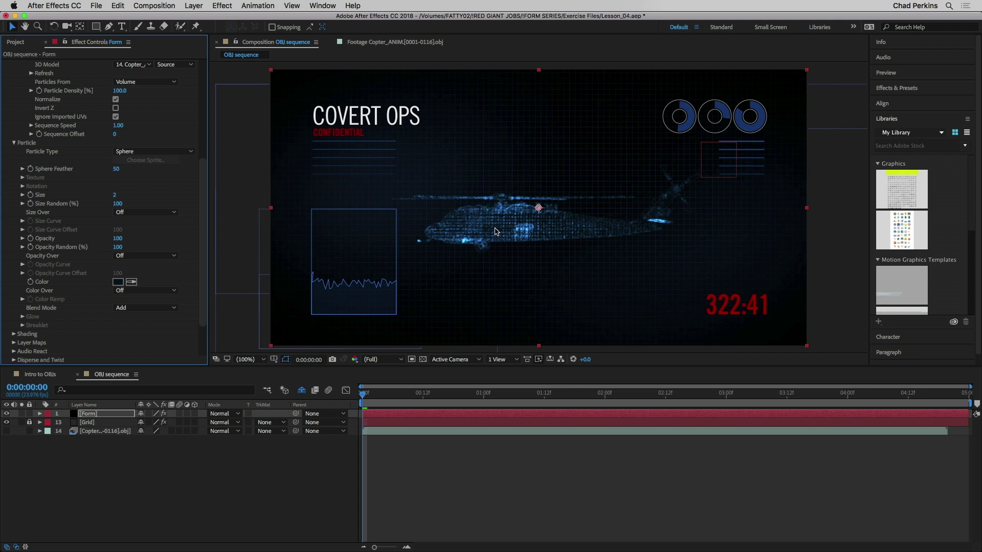
- Set the Particle Size to 3
{"action": "left_click", "coordinate": [115, 197]}
{"action": "type", "text": "3"}
{"action": "key", "text": "Return"}
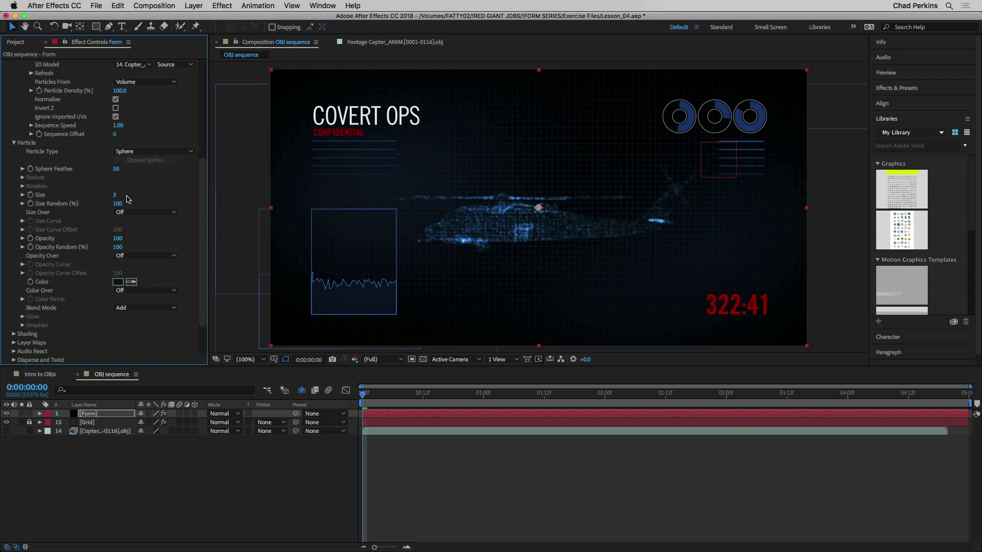
- Tint the particles a dark blue in the Color picker
{"action": "left_click", "coordinate": [118, 282]}
{"action": "left_click", "coordinate": [511, 374]}
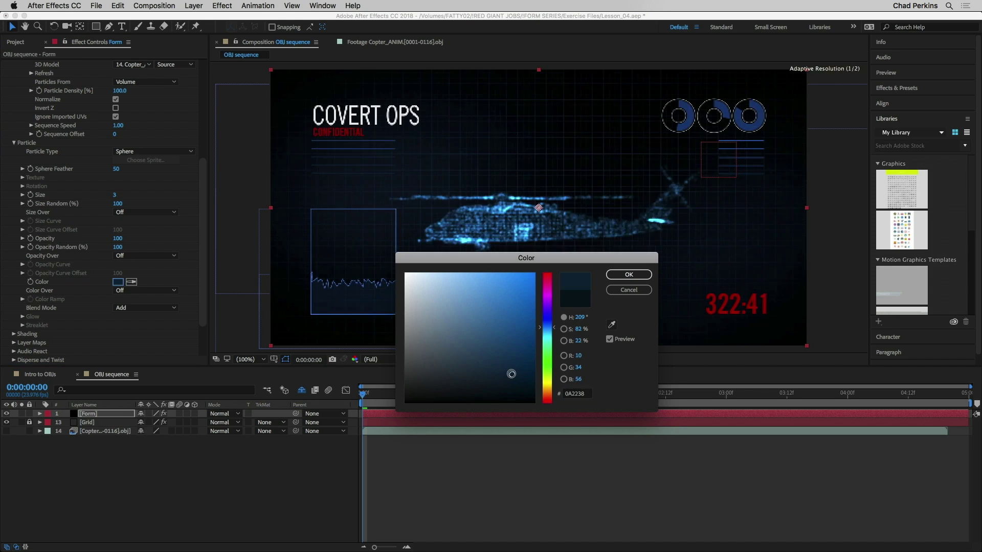
{"action": "left_click_drag", "start_coordinate": [511, 373], "coordinate": [511, 369]}
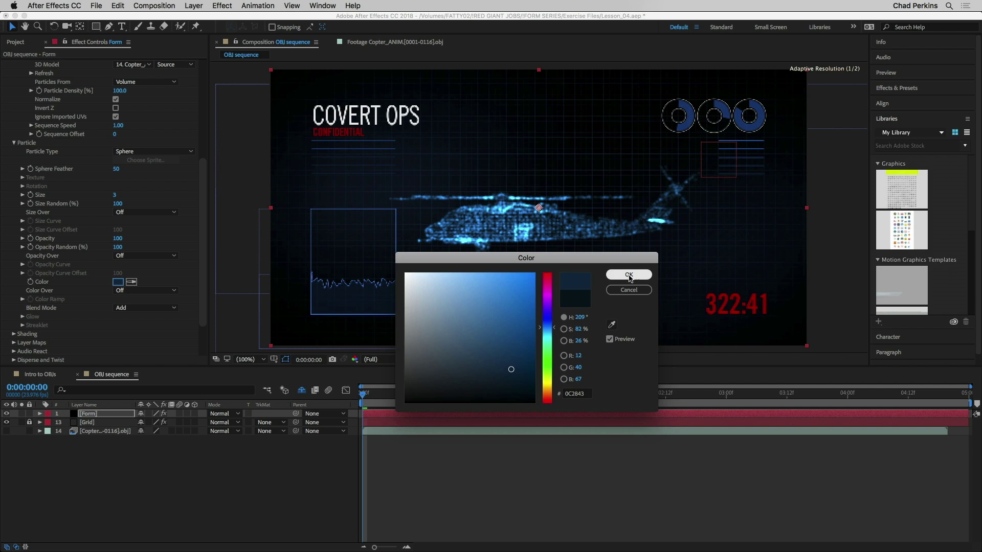
{"action": "left_click", "coordinate": [629, 276]}
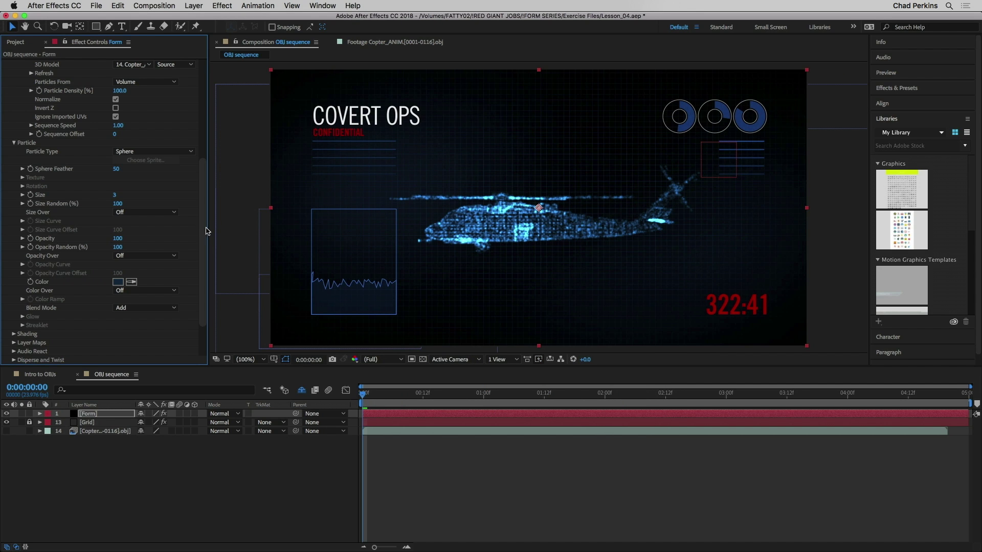
- Rotate the helicopter in Base Form to Y Rotation 175° and X Rotation 42°
{"action": "scroll", "coordinate": [164, 156], "scroll_direction": "up", "scroll_amount": 6}
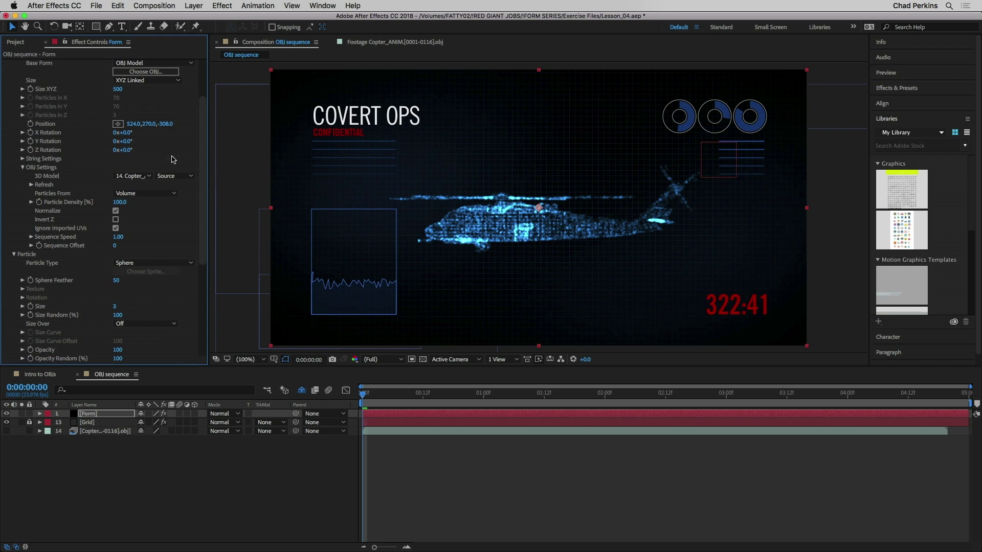
{"action": "left_click_drag", "start_coordinate": [123, 141], "coordinate": [194, 143]}
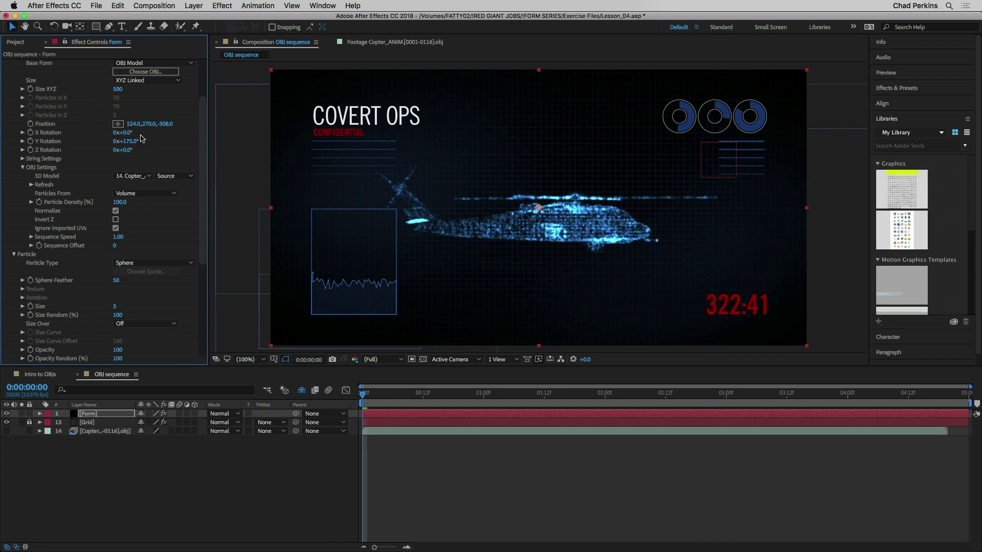
{"action": "left_click_drag", "start_coordinate": [125, 133], "coordinate": [167, 135]}
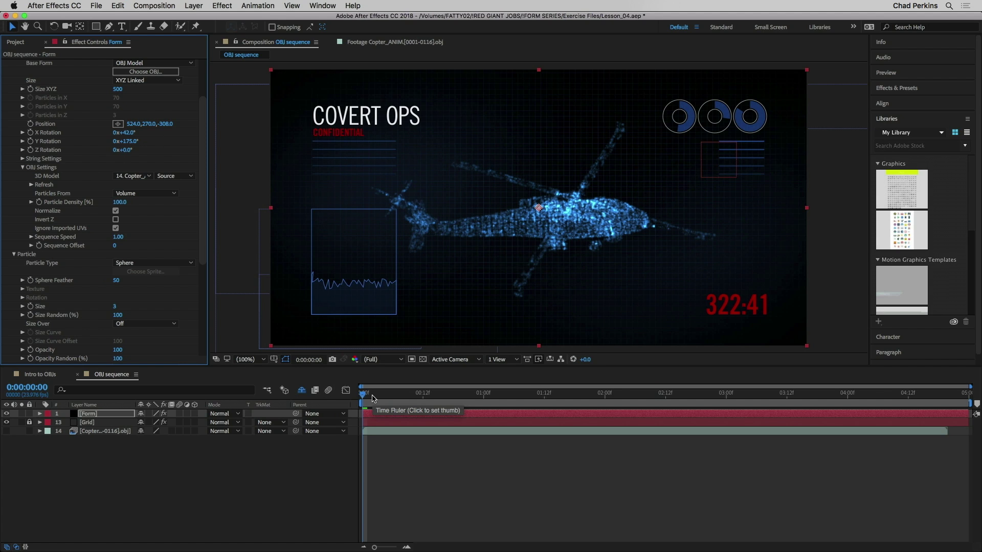
- Move the current time to 0:00:01:06
{"action": "left_click_drag", "start_coordinate": [366, 397], "coordinate": [417, 392]}
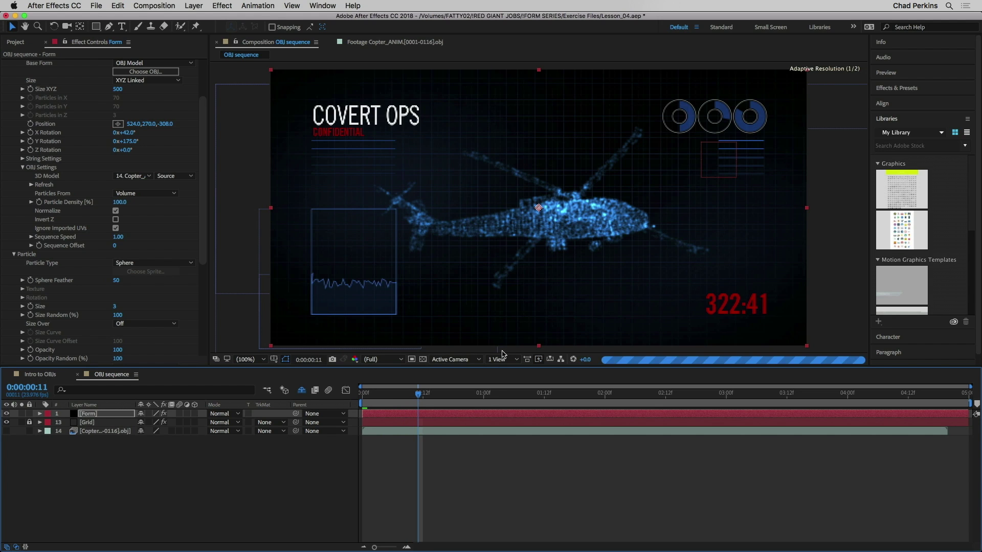
{"action": "left_click", "coordinate": [493, 394]}
{"action": "left_click", "coordinate": [514, 394]}
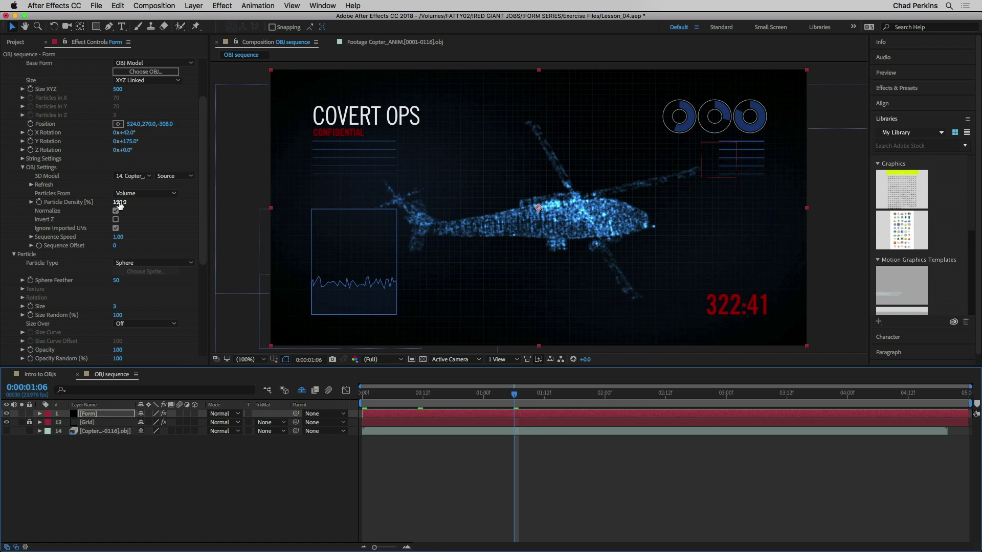
- Lower OBJ Particle Density to 57 after trying 151 and 88
{"action": "left_click_drag", "start_coordinate": [119, 203], "coordinate": [152, 220]}
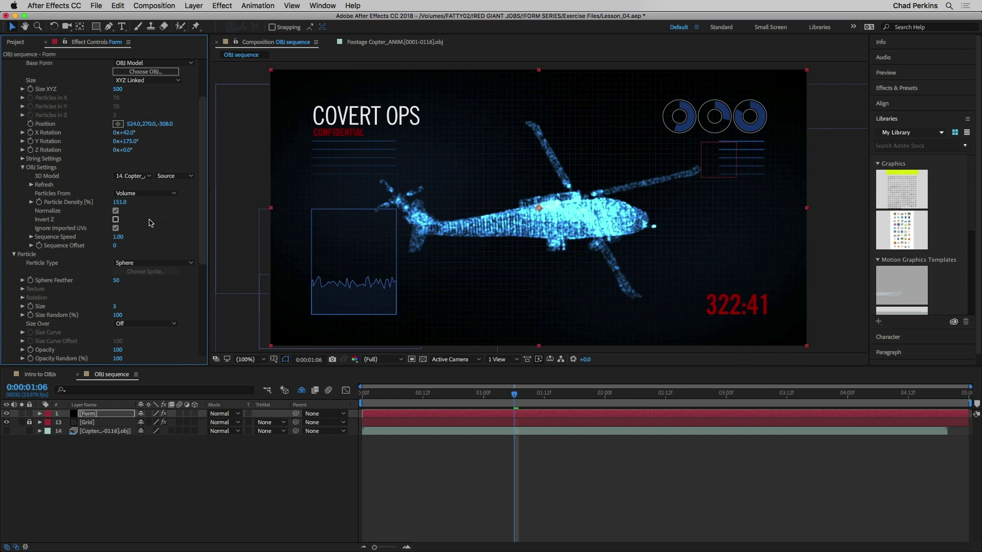
{"action": "left_click_drag", "start_coordinate": [123, 203], "coordinate": [81, 202]}
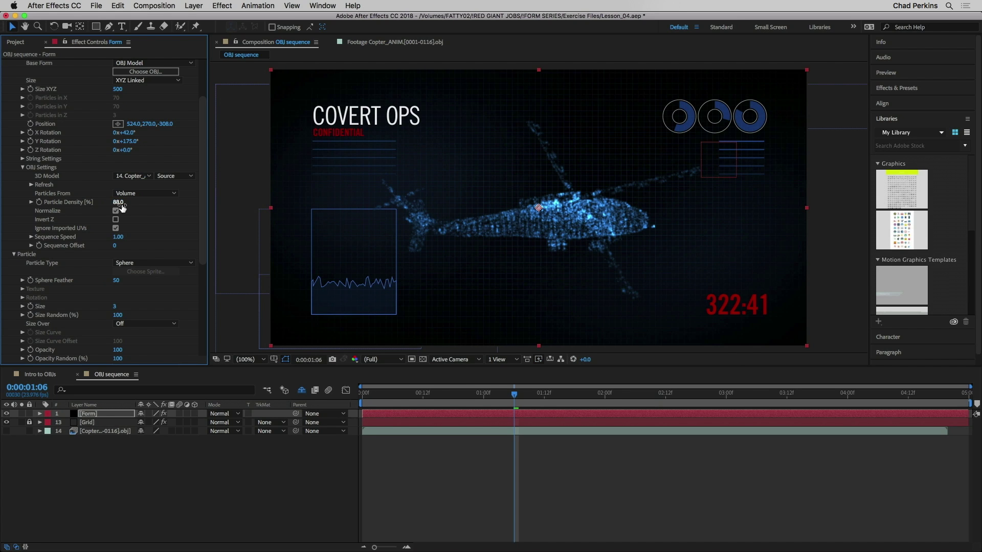
{"action": "left_click_drag", "start_coordinate": [110, 203], "coordinate": [94, 203]}
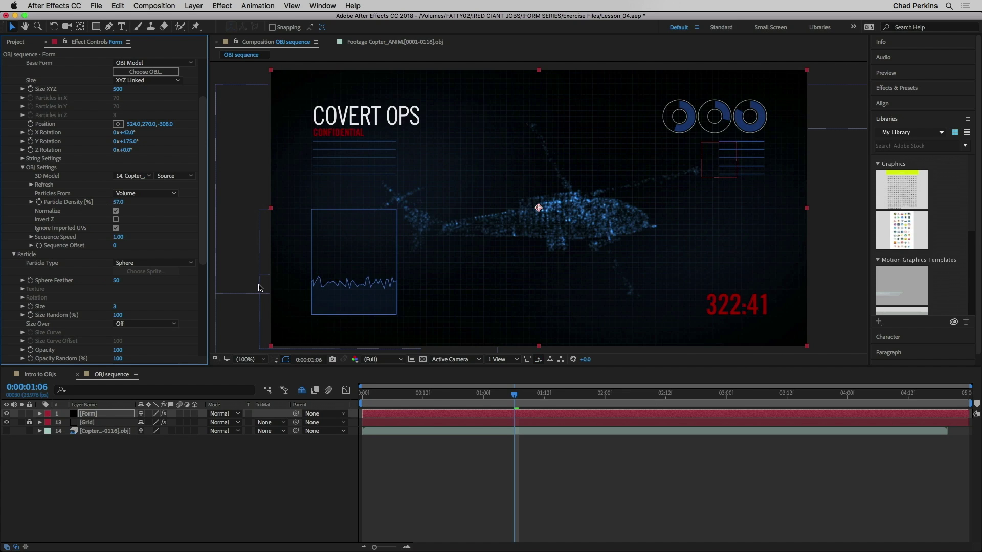
- Try Vertices as the particle source with denser particles
{"action": "left_click", "coordinate": [135, 193]}
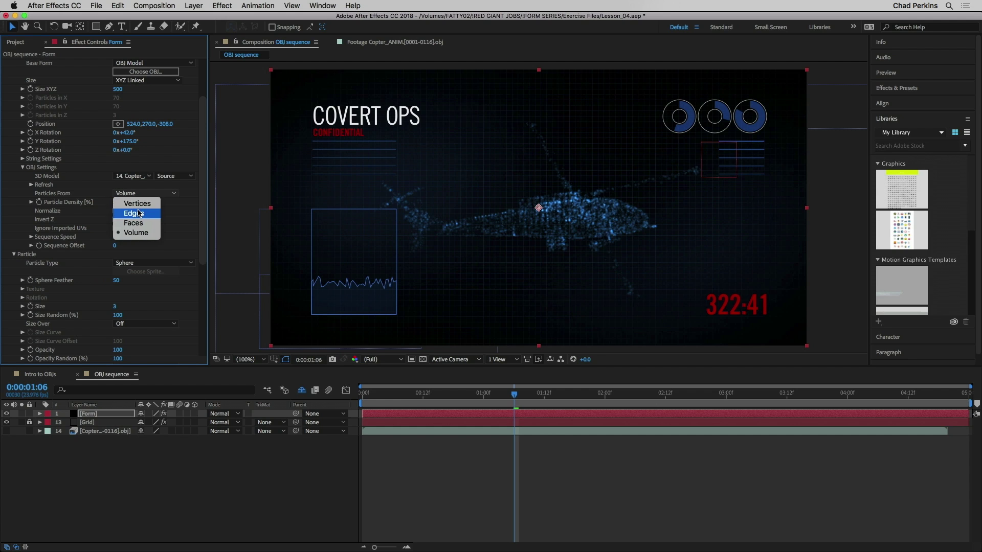
{"action": "left_click", "coordinate": [138, 204]}
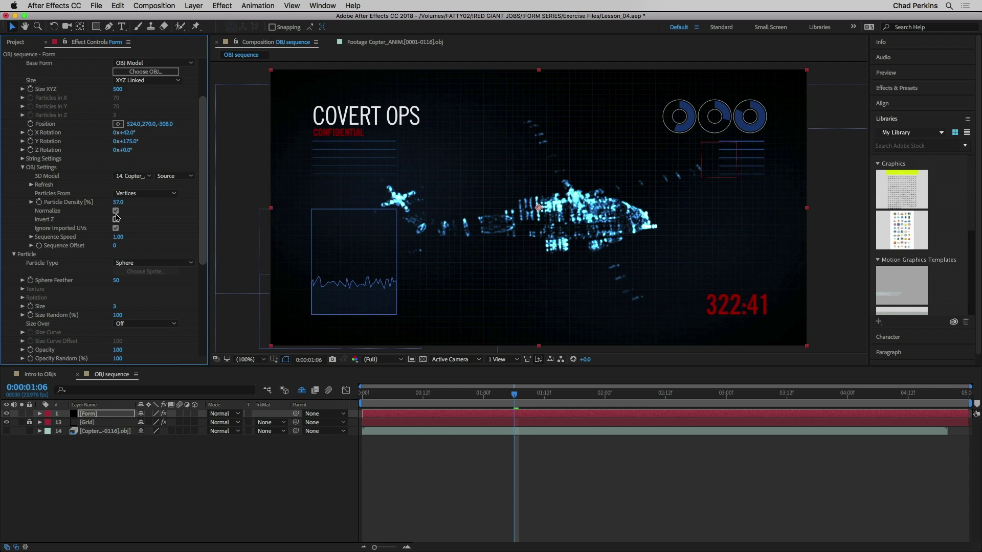
{"action": "left_click_drag", "start_coordinate": [144, 203], "coordinate": [157, 210]}
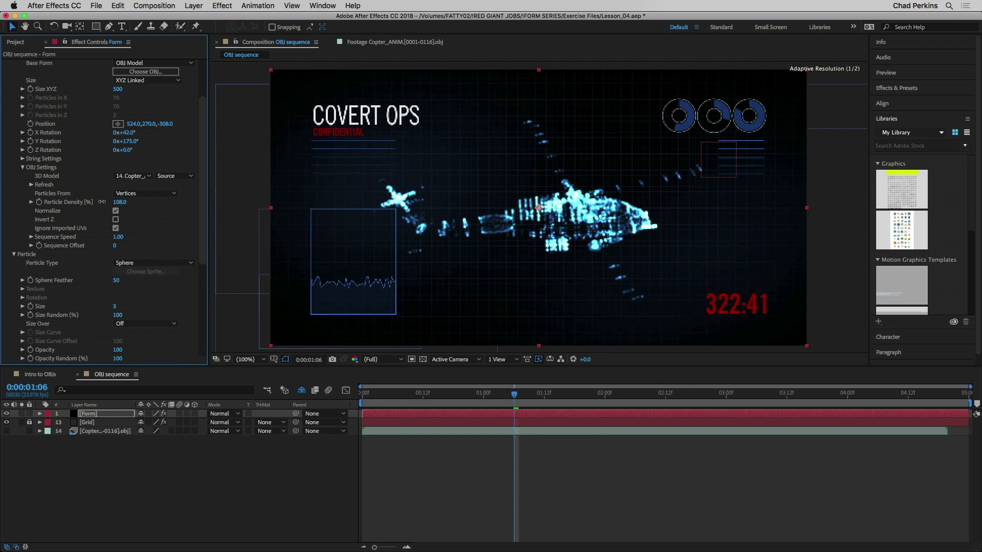
- Switch Particles From to Edges and lower Particle Density to 43
{"action": "left_click", "coordinate": [140, 194]}
{"action": "left_click", "coordinate": [141, 216]}
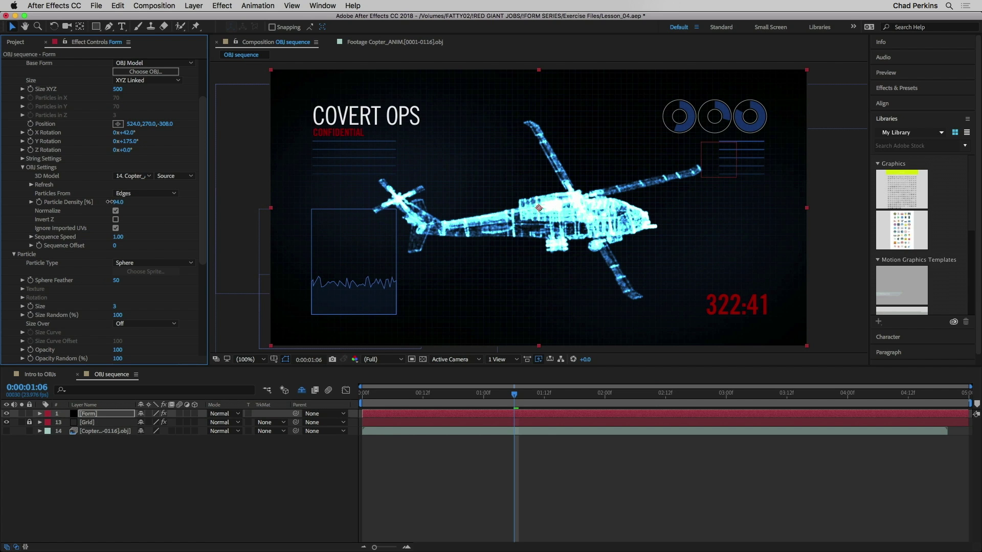
{"action": "mouse_move", "coordinate": [109, 202]}
{"action": "left_mouse_down"}
{"action": "mouse_move", "coordinate": [93, 203]}
{"action": "mouse_move", "coordinate": [113, 203]}
{"action": "left_mouse_up"}
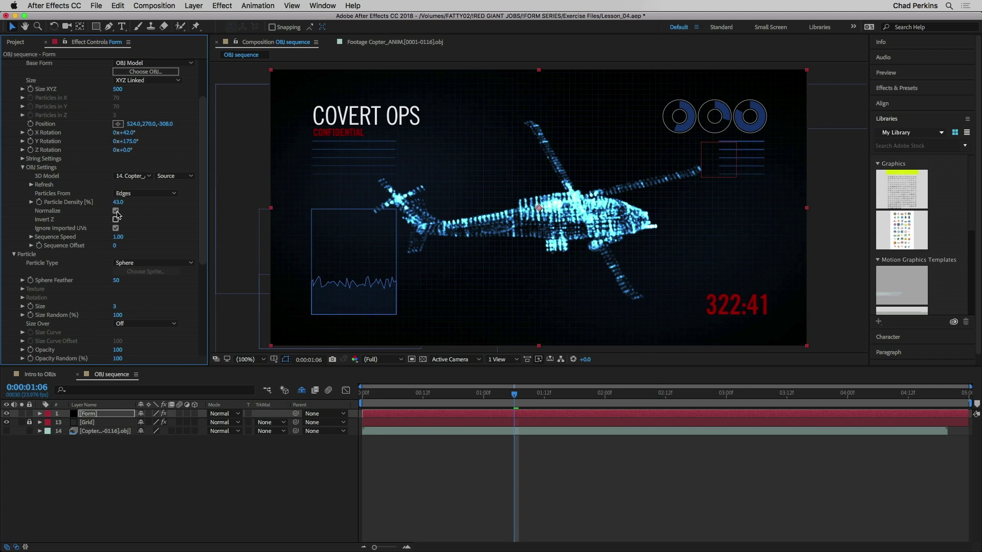
- Keep Normalize on, uncheck Invert Z, set Sequence Offset to 35, and collapse OBJ Settings
{"action": "left_click", "coordinate": [116, 211]}
{"action": "left_click", "coordinate": [116, 211]}
{"action": "left_click", "coordinate": [115, 219]}
{"action": "left_click_drag", "start_coordinate": [115, 245], "coordinate": [132, 246]}
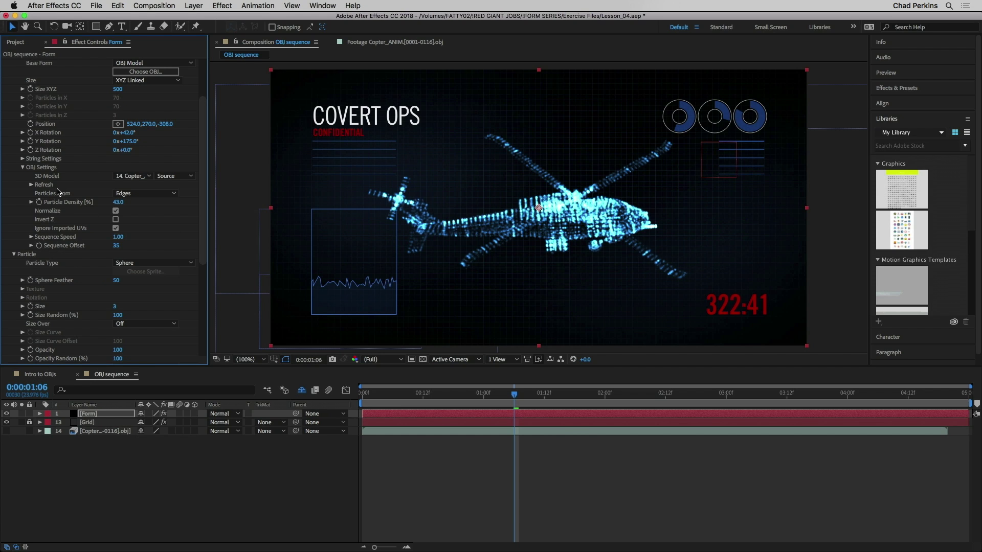
{"action": "left_click", "coordinate": [22, 167]}
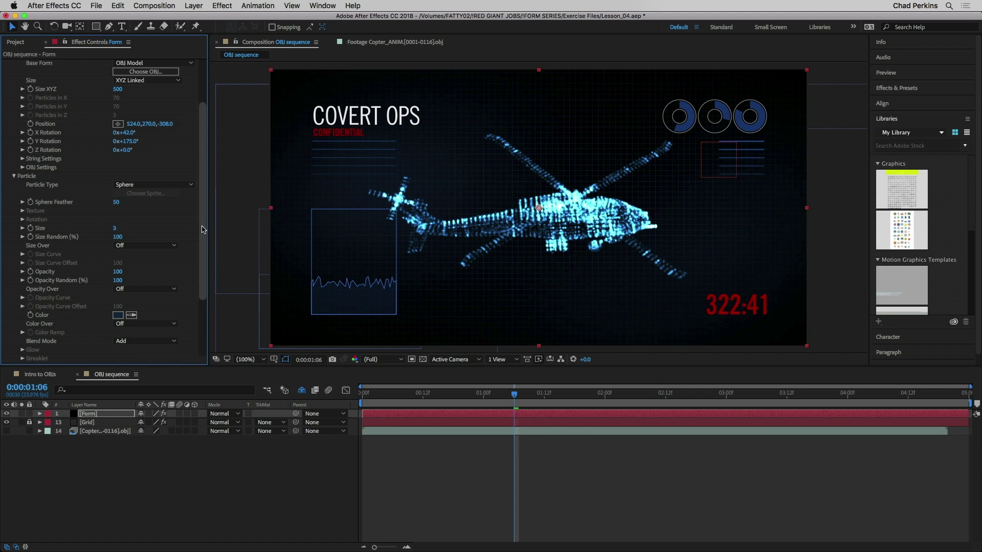
- Expand Disperse and Twist and set Disperse to 1 after trying 10
{"action": "left_click_drag", "start_coordinate": [199, 230], "coordinate": [199, 286]}
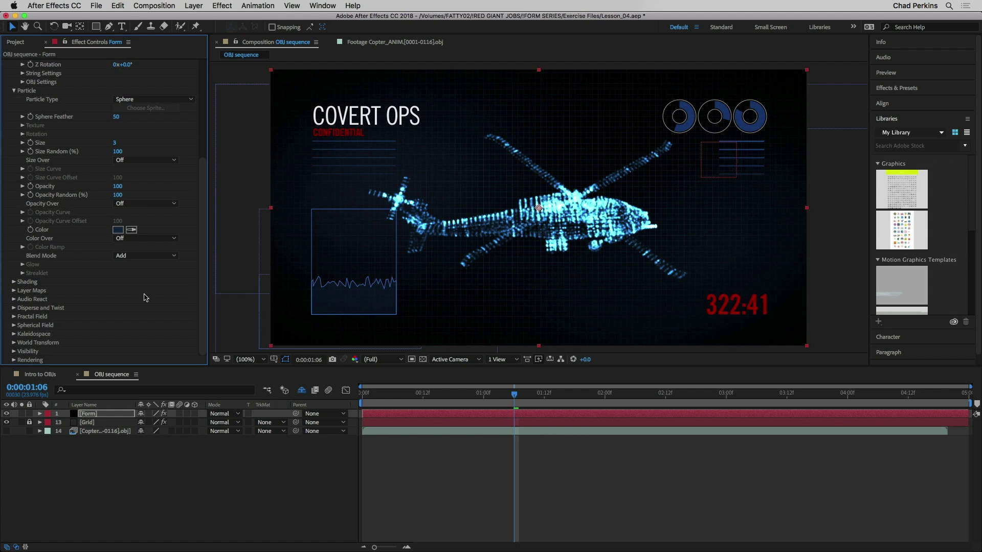
{"action": "left_click", "coordinate": [14, 307]}
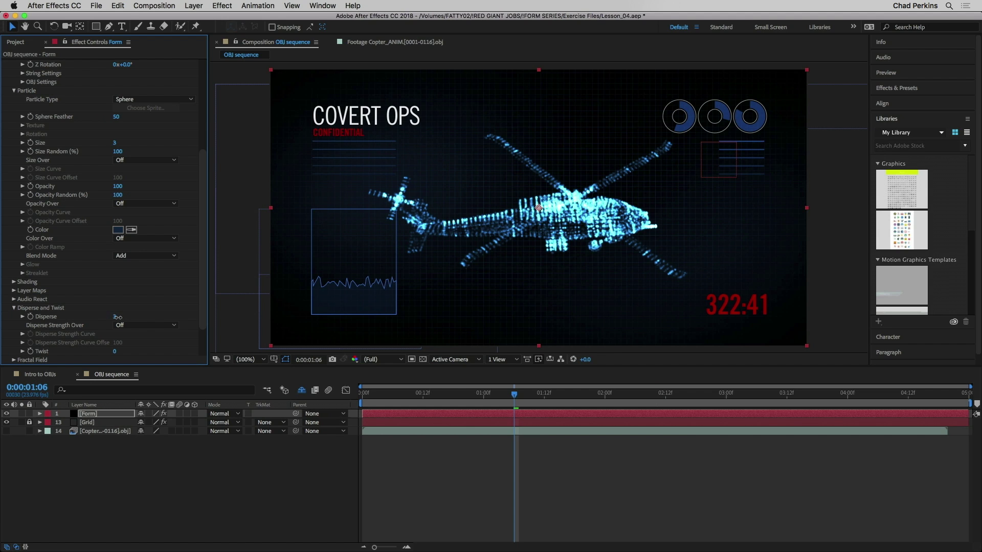
{"action": "left_click_drag", "start_coordinate": [116, 318], "coordinate": [121, 318]}
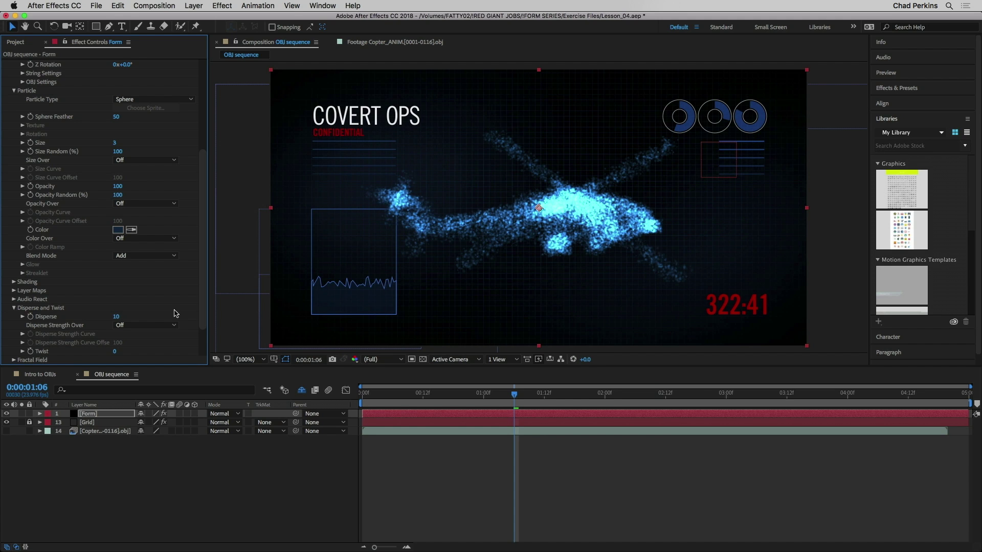
{"action": "left_click", "coordinate": [115, 316]}
{"action": "type", "text": "1"}
{"action": "key", "text": "Return"}
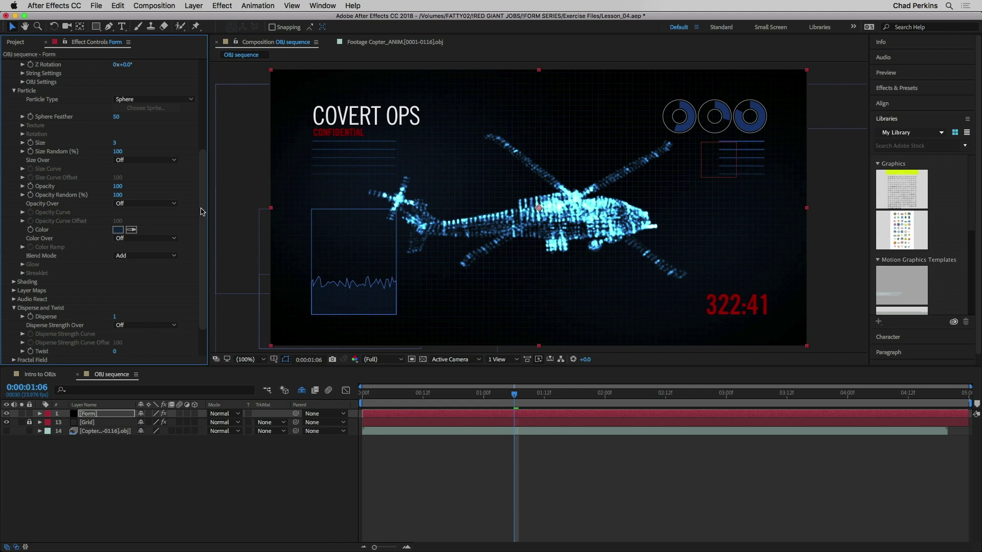
- Expand Form's Fractal Field and scrub Affect Size to 5
{"action": "scroll", "coordinate": [205, 215], "scroll_direction": "down", "scroll_amount": 3}
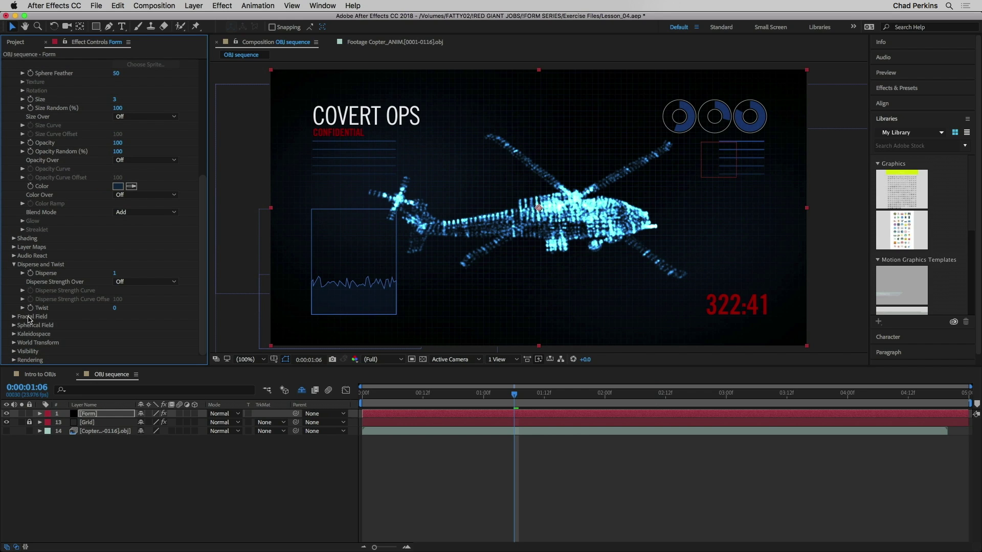
{"action": "left_click", "coordinate": [14, 316]}
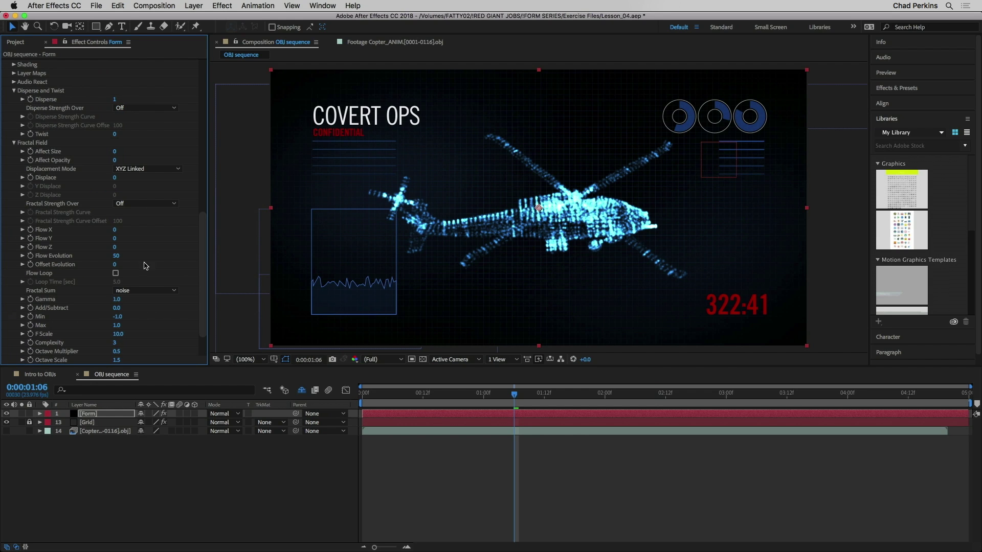
{"action": "left_click_drag", "start_coordinate": [115, 152], "coordinate": [141, 153]}
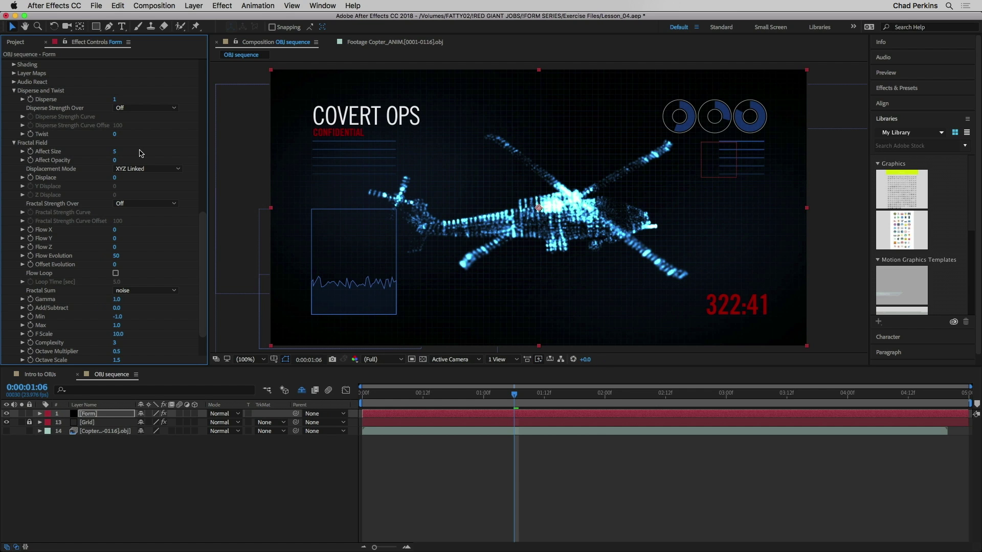